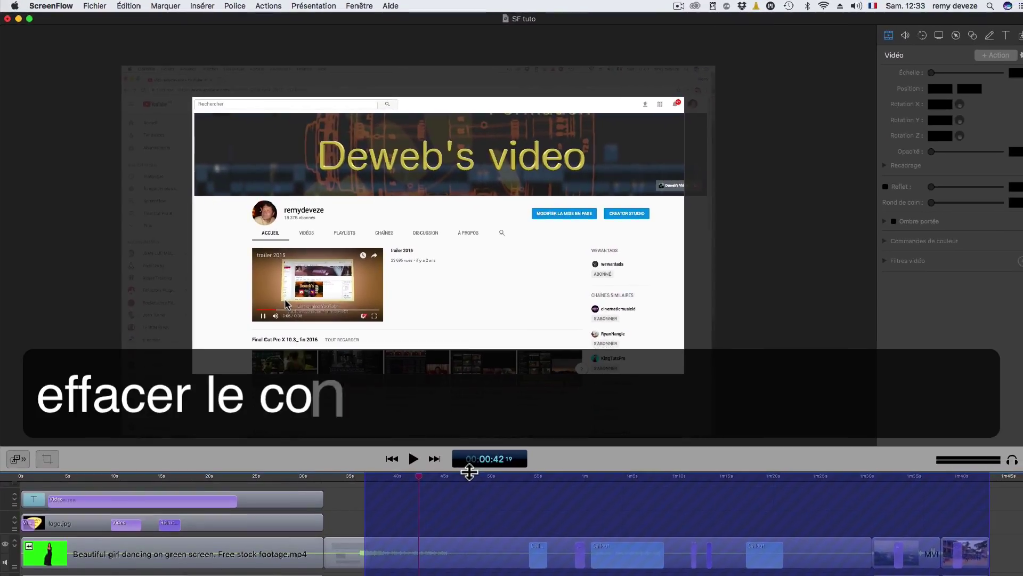
Step: End the timeline selection at about 46 seconds and delete the selected content
left_click(463, 473)
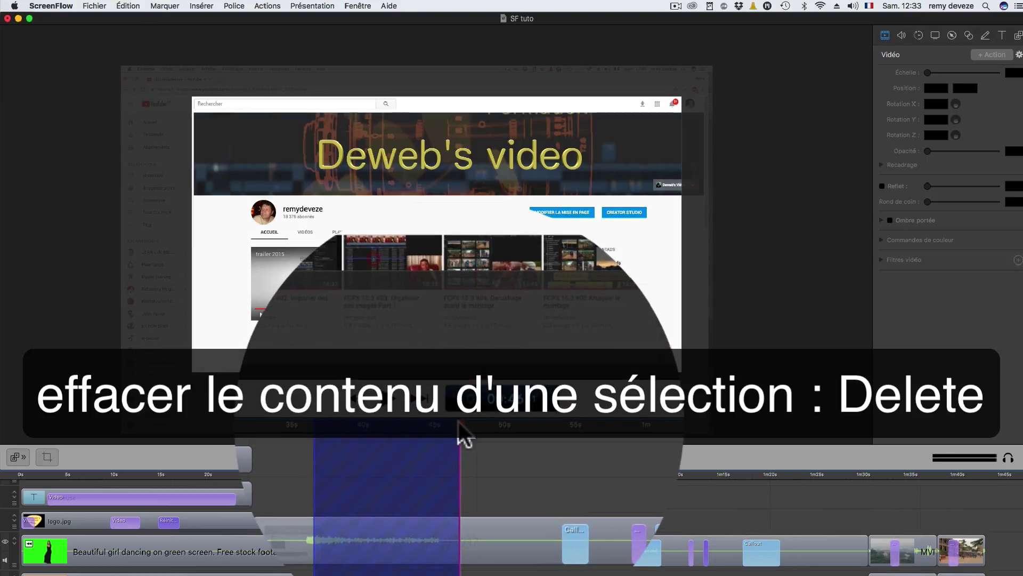
key("Delete")
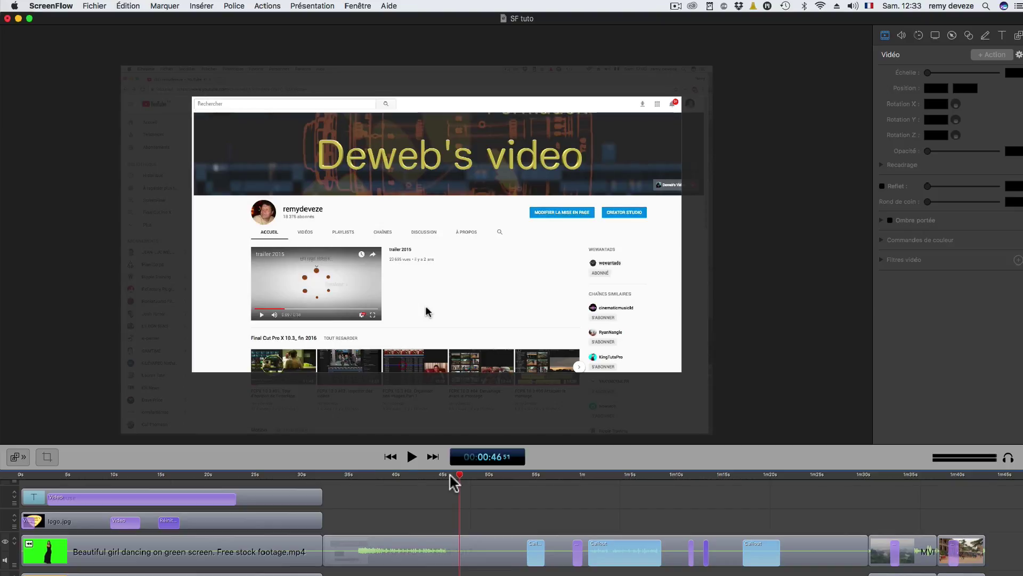
Step: Add a timeline marker named Début at the very start of the project
left_click_drag(458, 478, 20, 475)
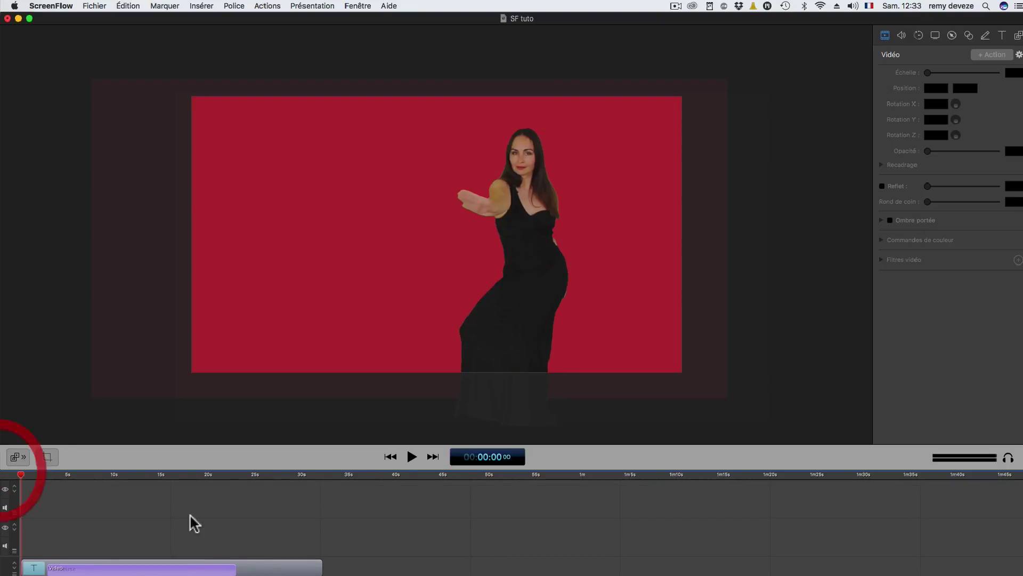
scroll(407, 513, "down", 1)
scroll(407, 513, "down", 2)
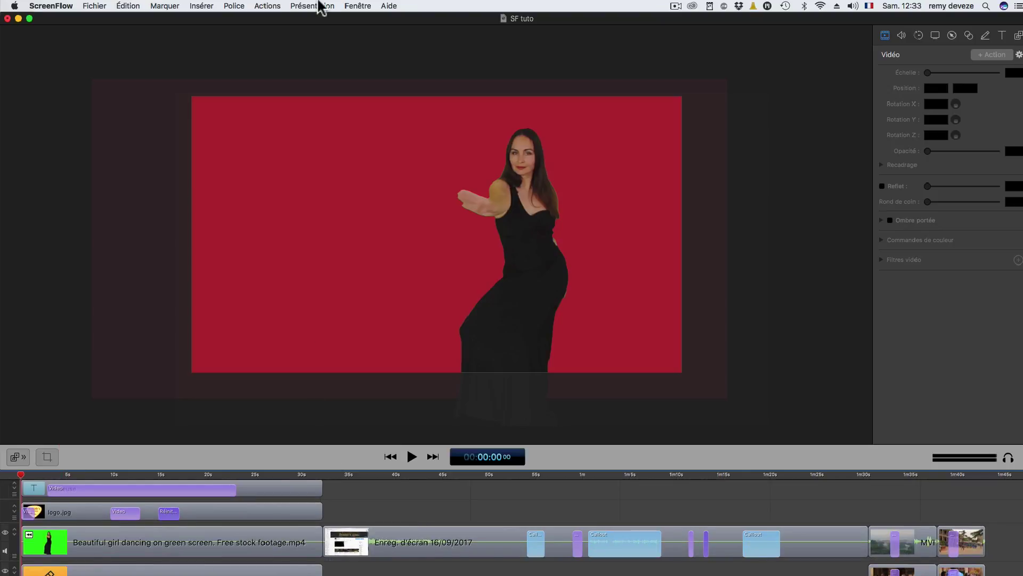
left_click(165, 6)
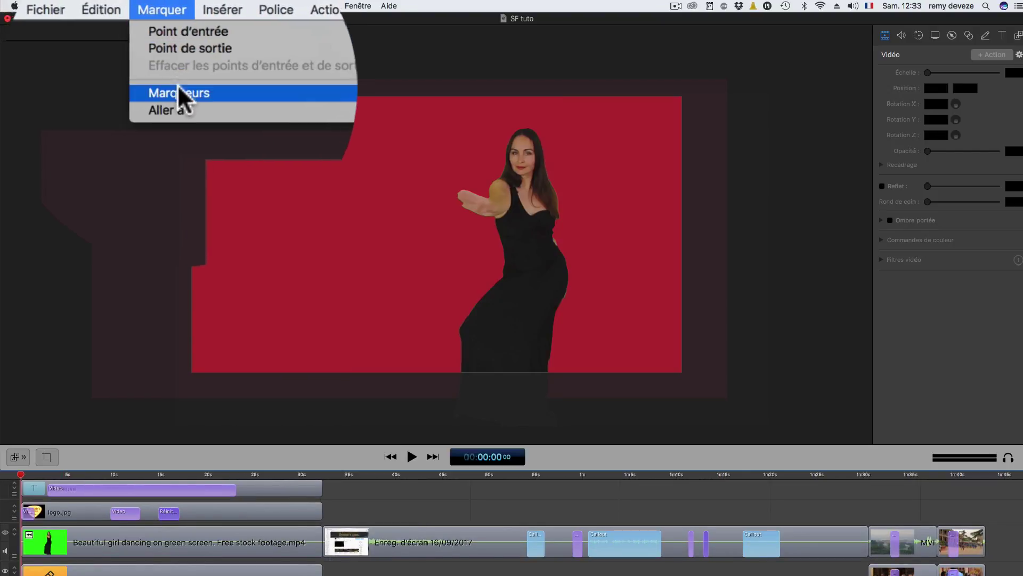
mouse_move(178, 85)
left_click(356, 89)
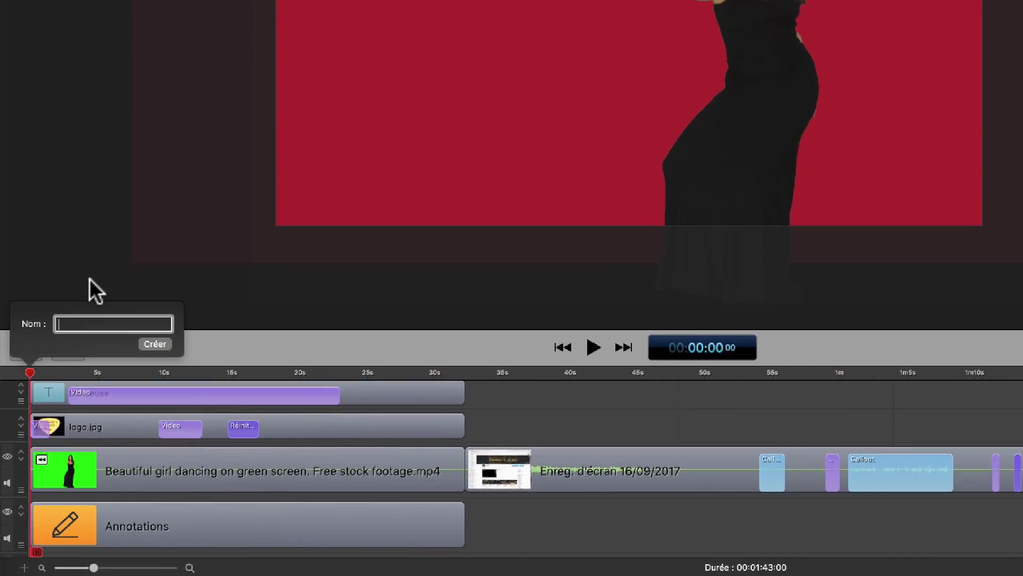
type("Début")
left_click(160, 344)
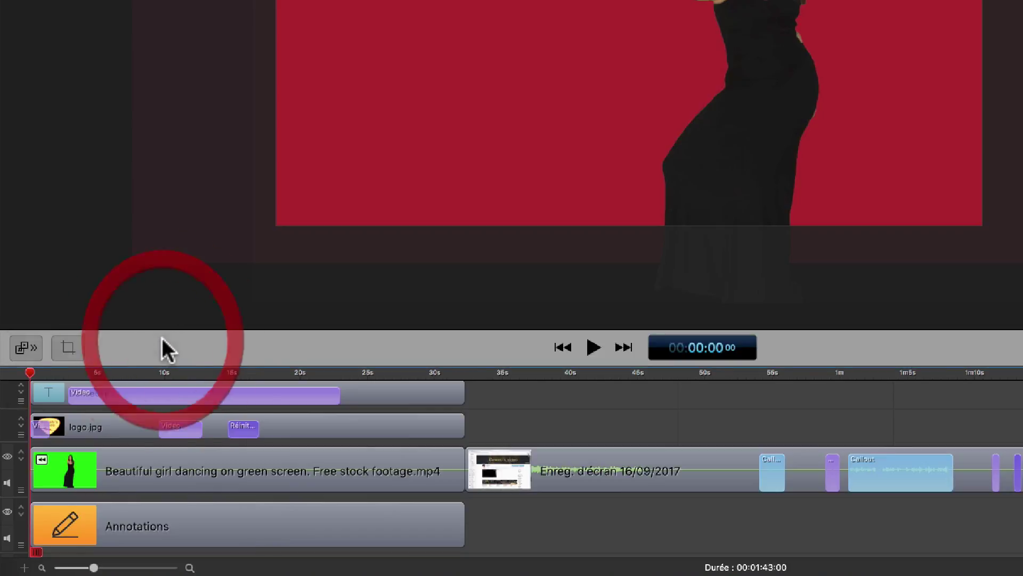
Step: Add a marker named Part 2 where the screen recording clip begins, at about 32 seconds
left_click_drag(475, 372, 462, 376)
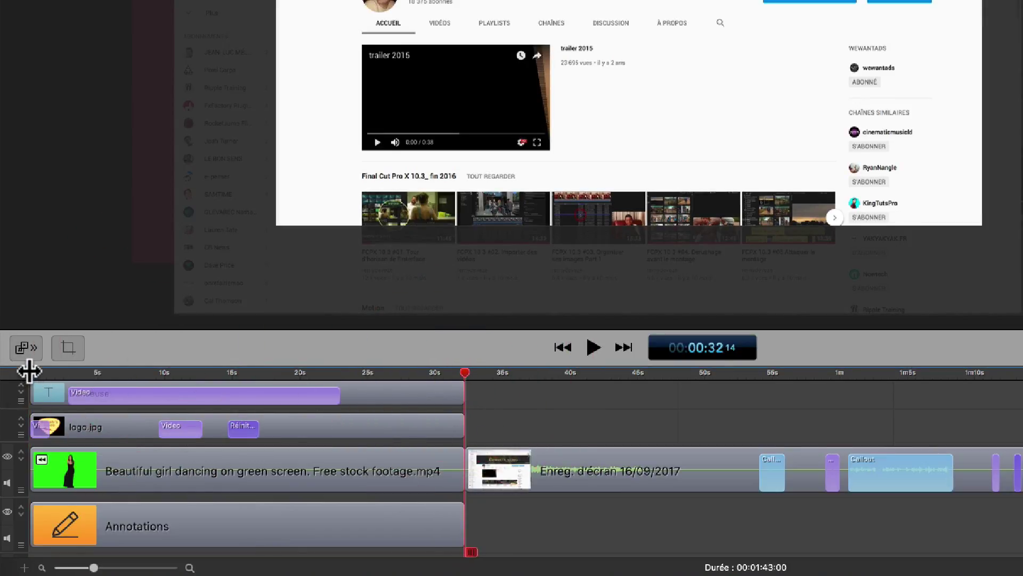
mouse_move(28, 368)
left_mouse_down()
mouse_move(134, 364)
mouse_move(11, 368)
left_mouse_up()
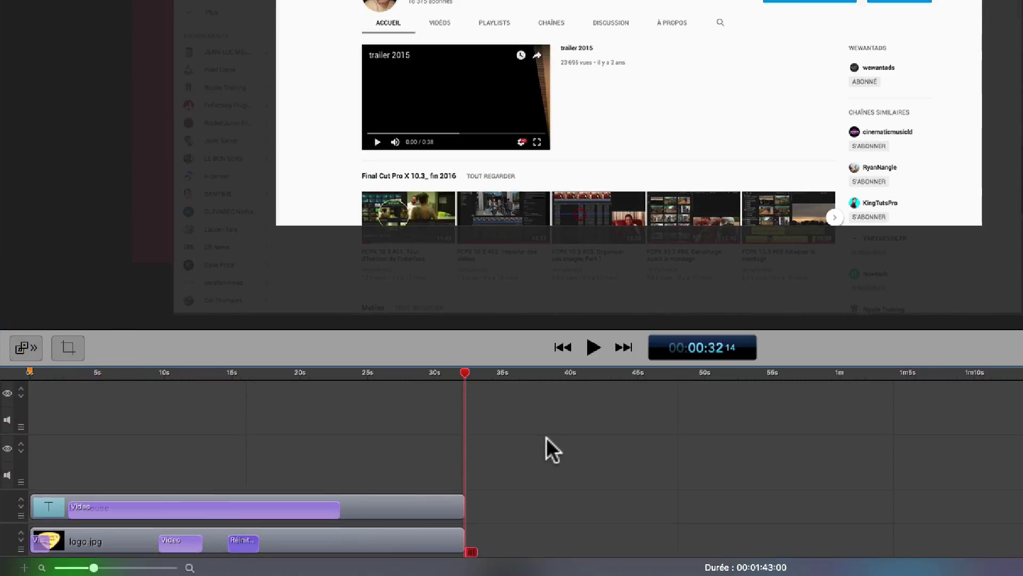
scroll(546, 437, "down", 4)
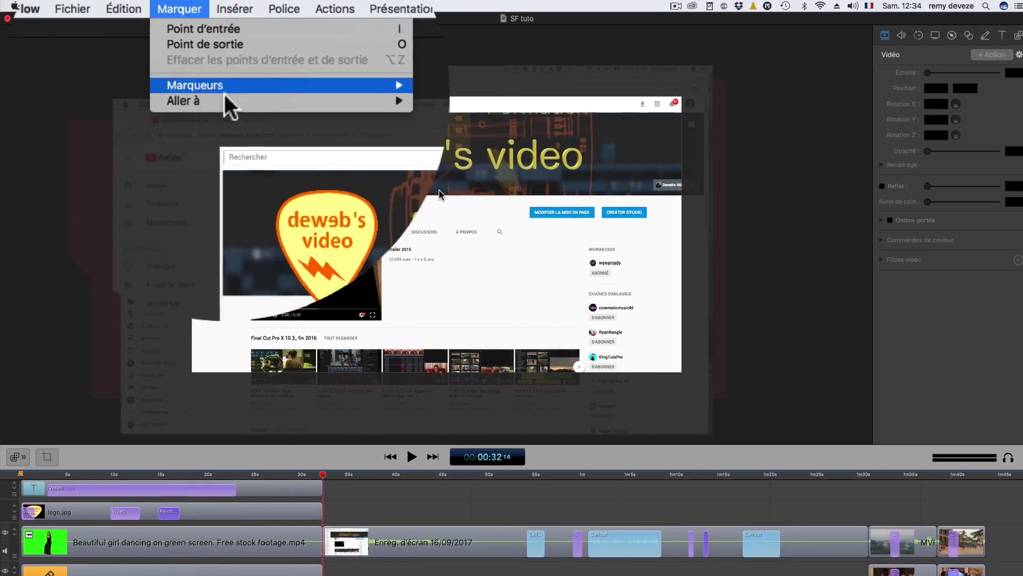
mouse_move(223, 80)
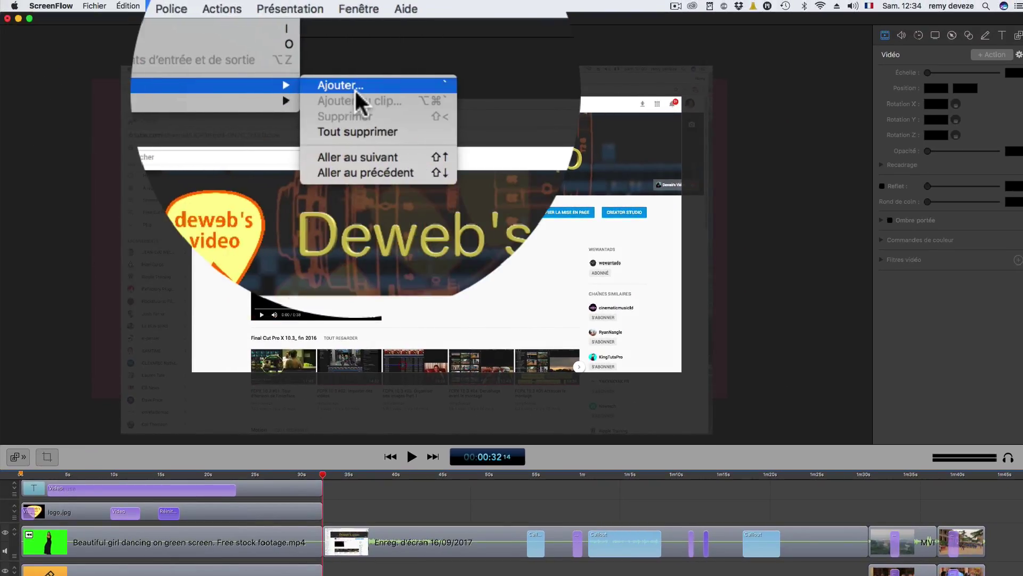
left_click(354, 88)
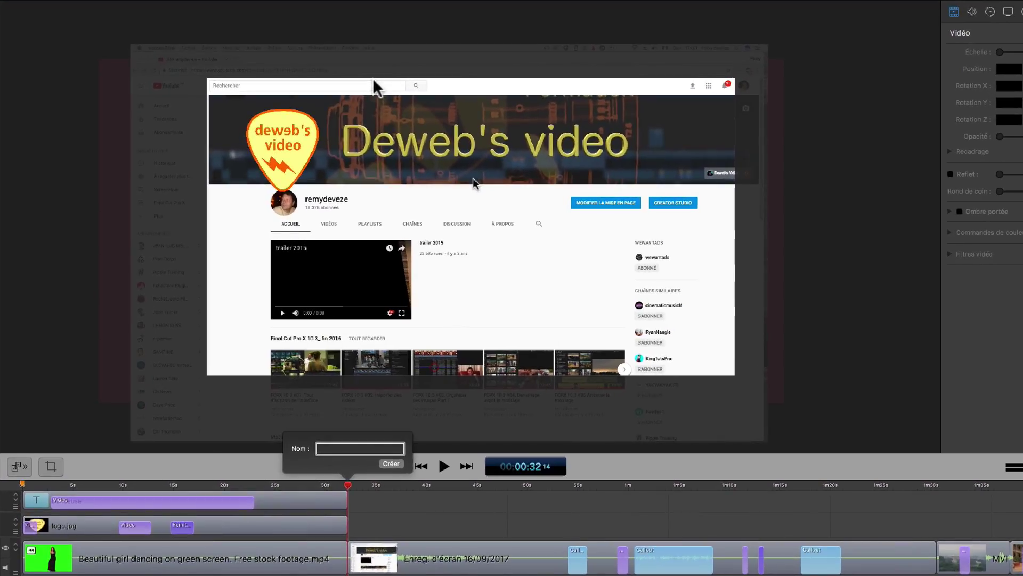
type("P")
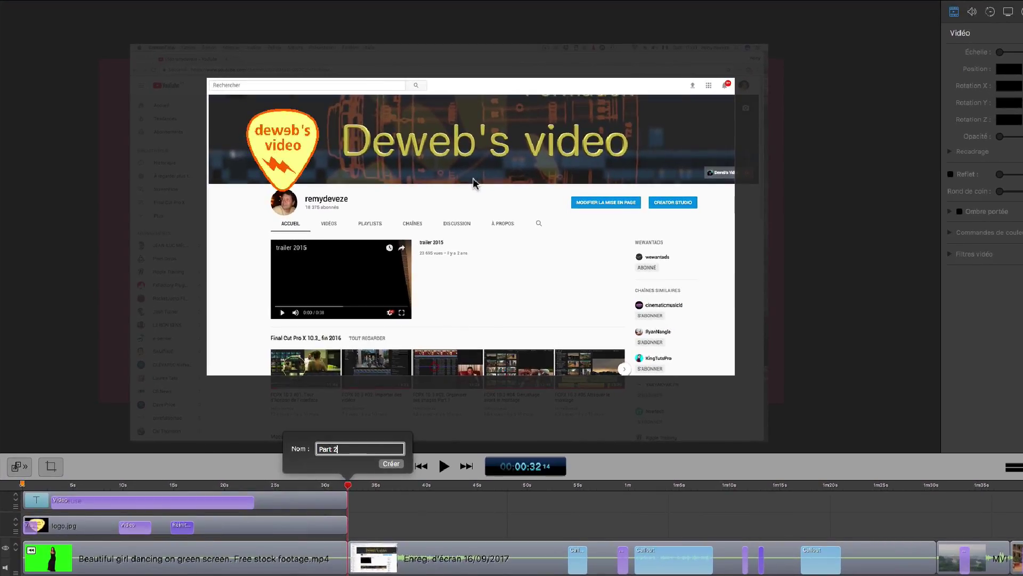
type("art 2")
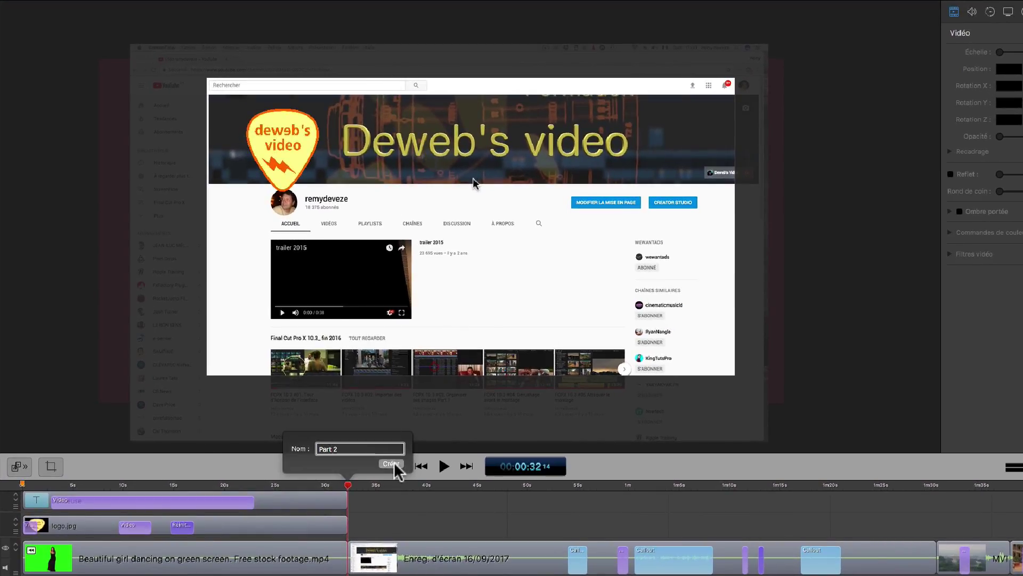
left_click(392, 463)
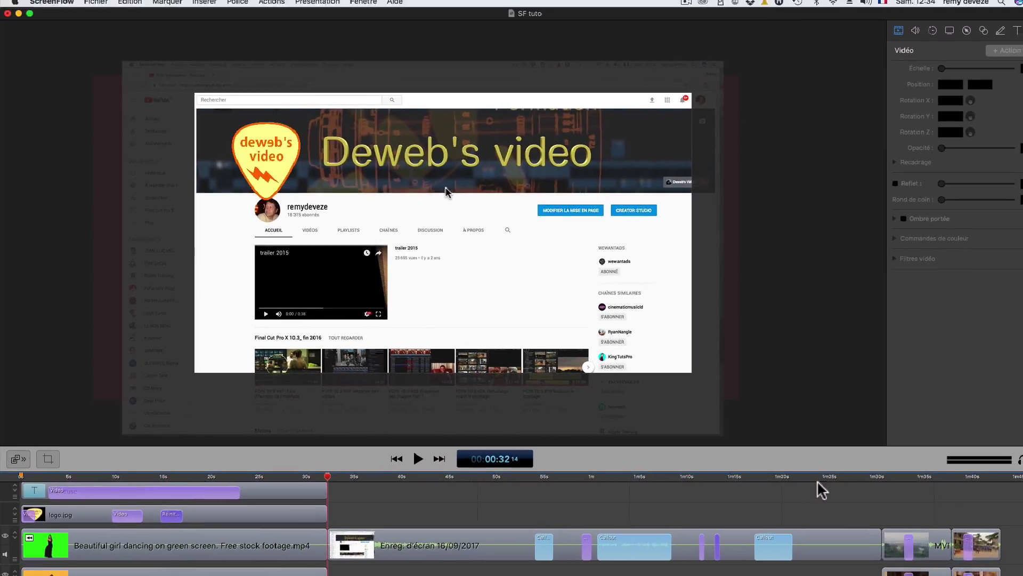
Step: Add a marker named Part 3 where the landscape clip begins after the screen recording, at about 1 min 30 s
left_click(882, 476)
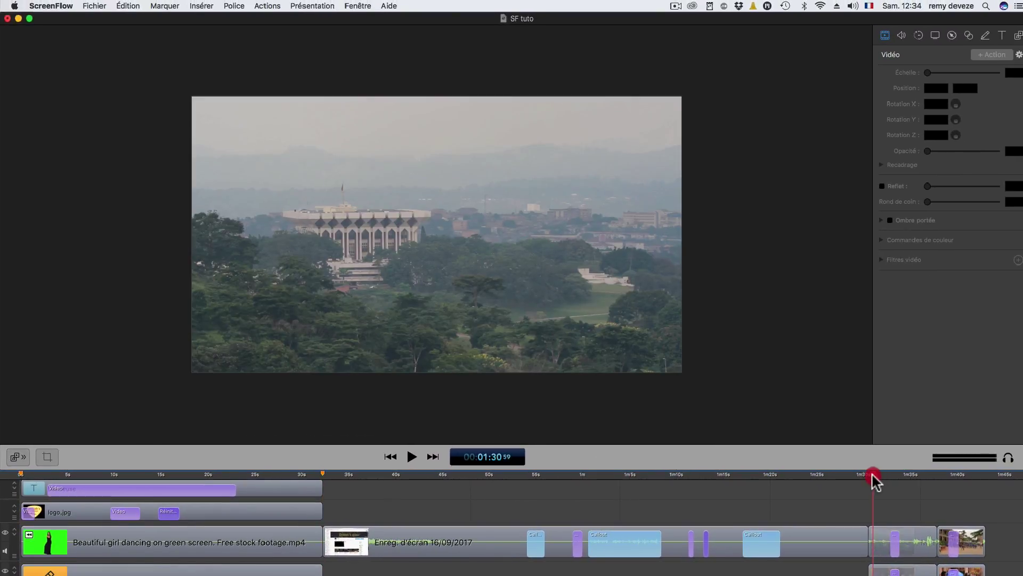
left_click(169, 7)
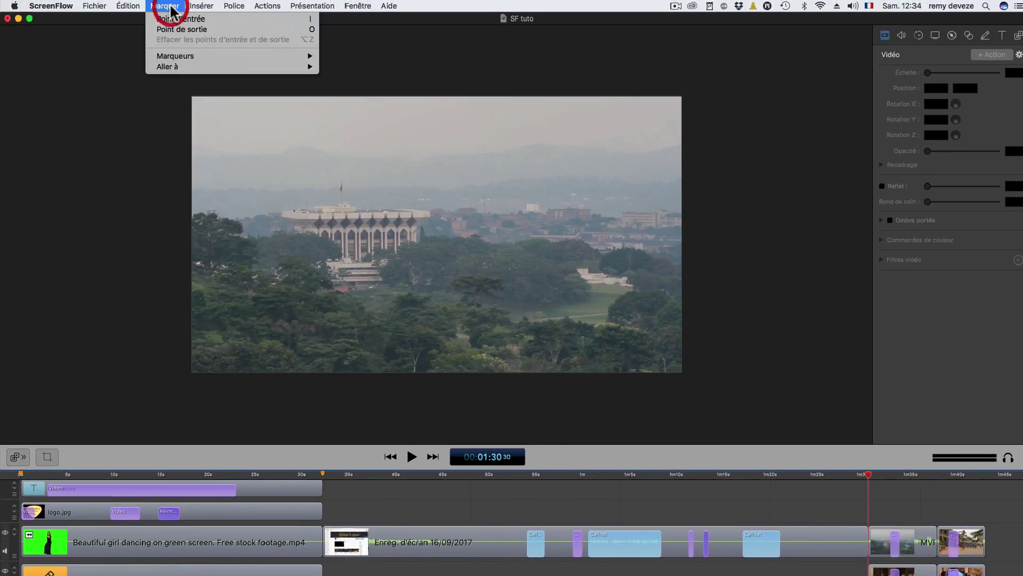
mouse_move(192, 68)
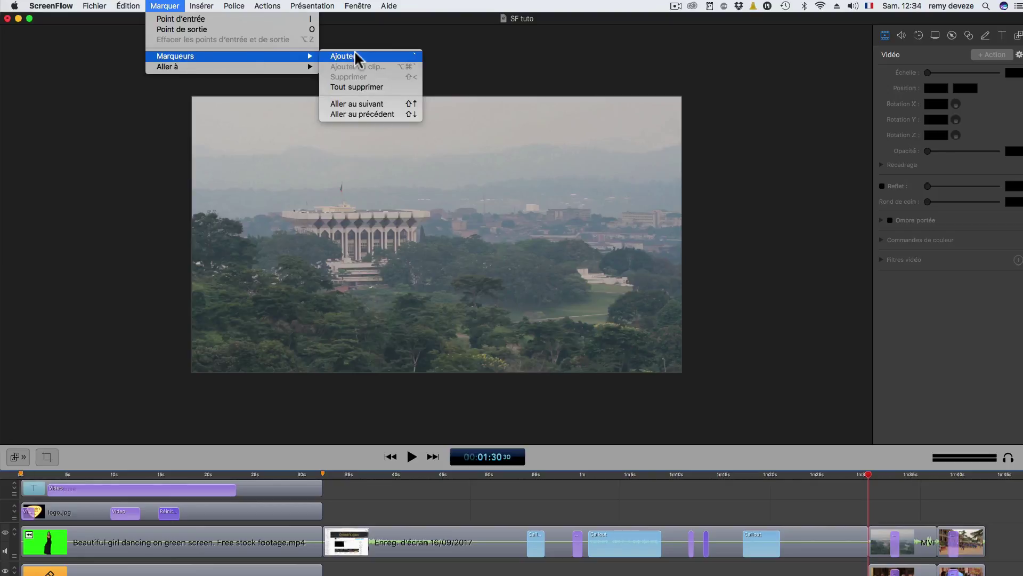
left_click(353, 55)
type("Part 3")
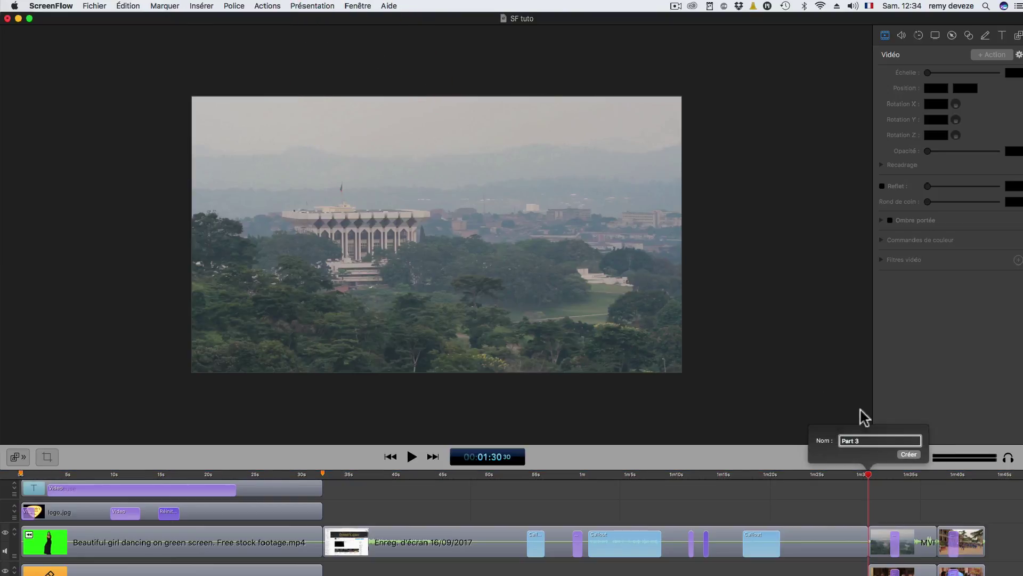
left_click(908, 454)
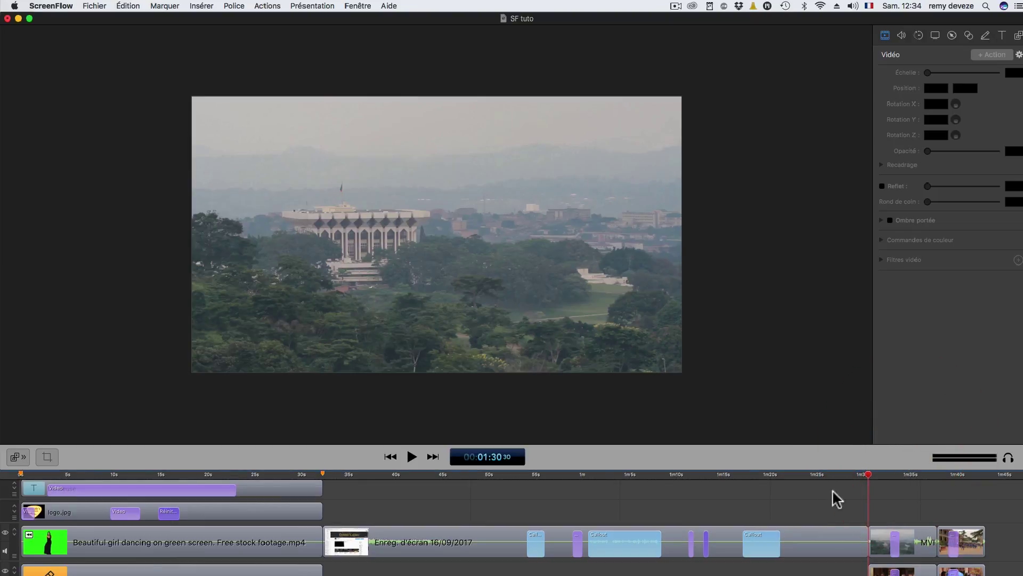
Step: Place the playhead at about 1 min 14 s and jump from there to the next marker
left_click(721, 473)
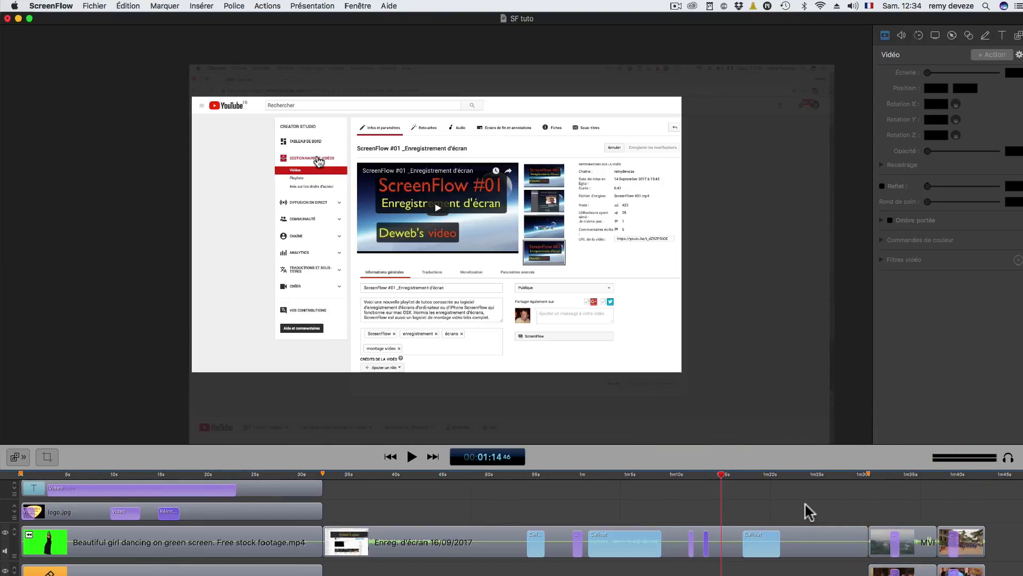
left_click(165, 5)
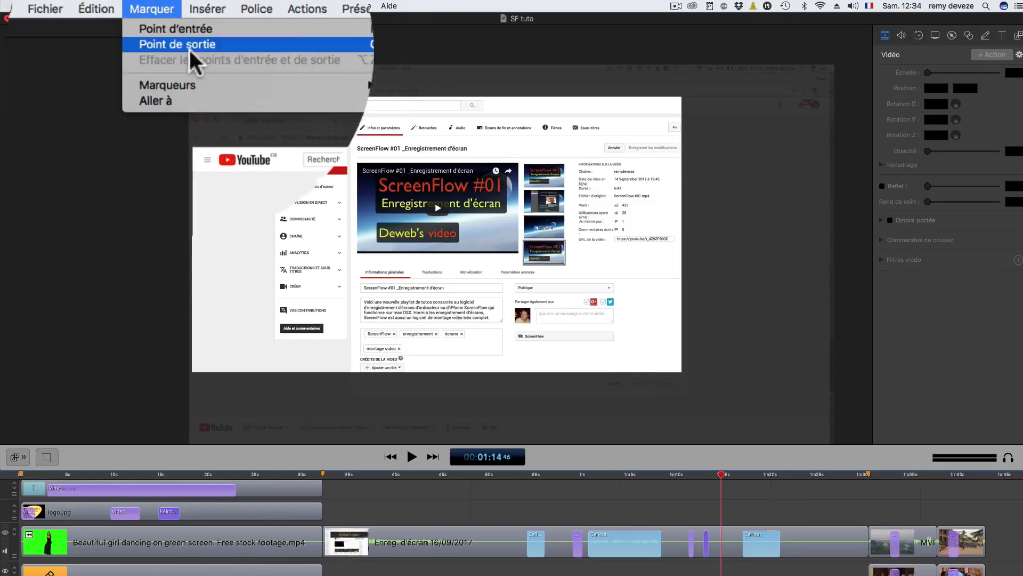
mouse_move(215, 83)
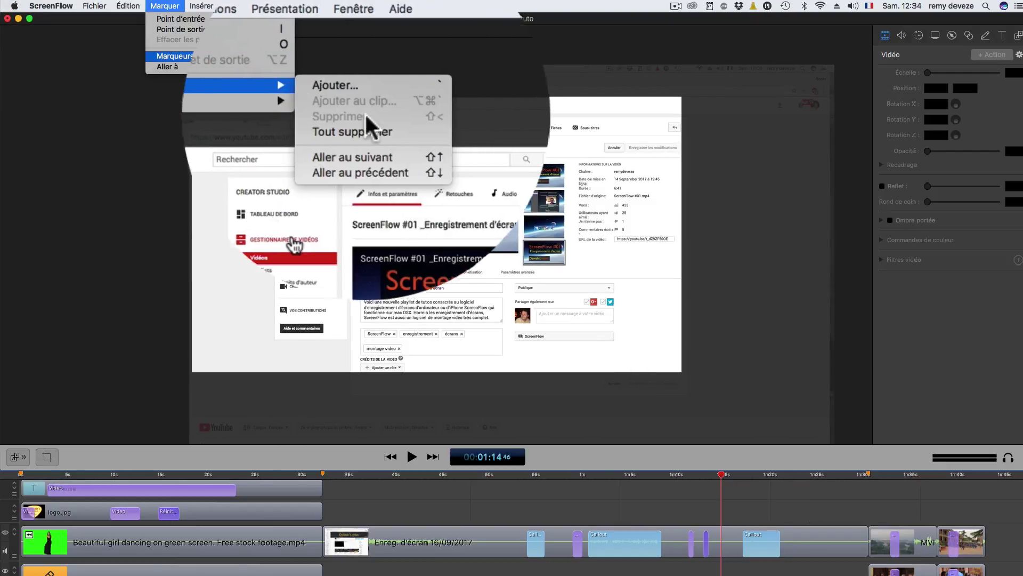
left_click(383, 159)
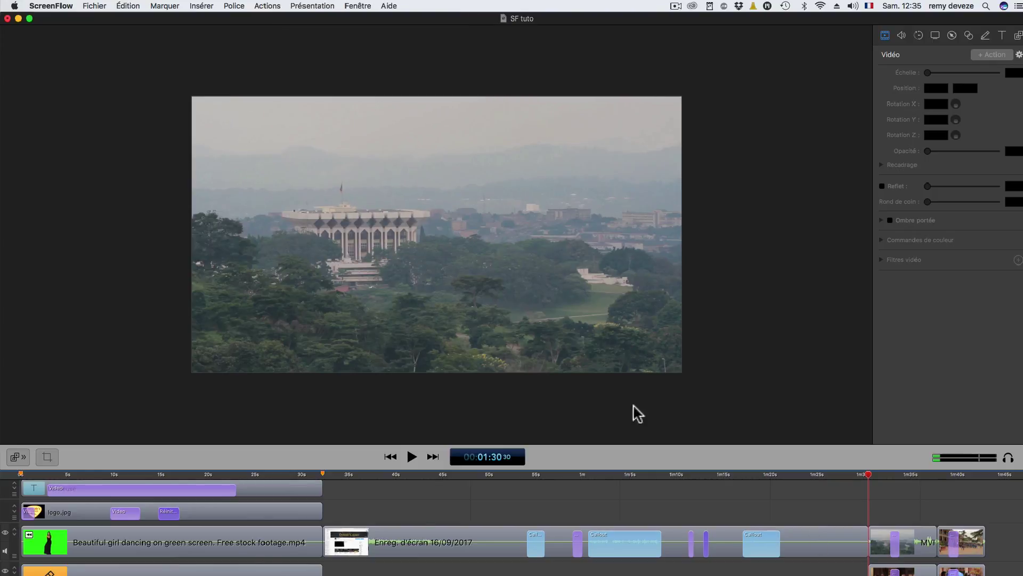
Step: Check the marker navigation commands, then step the playhead back through the markers to Début and forward again to Part 3
left_click(166, 6)
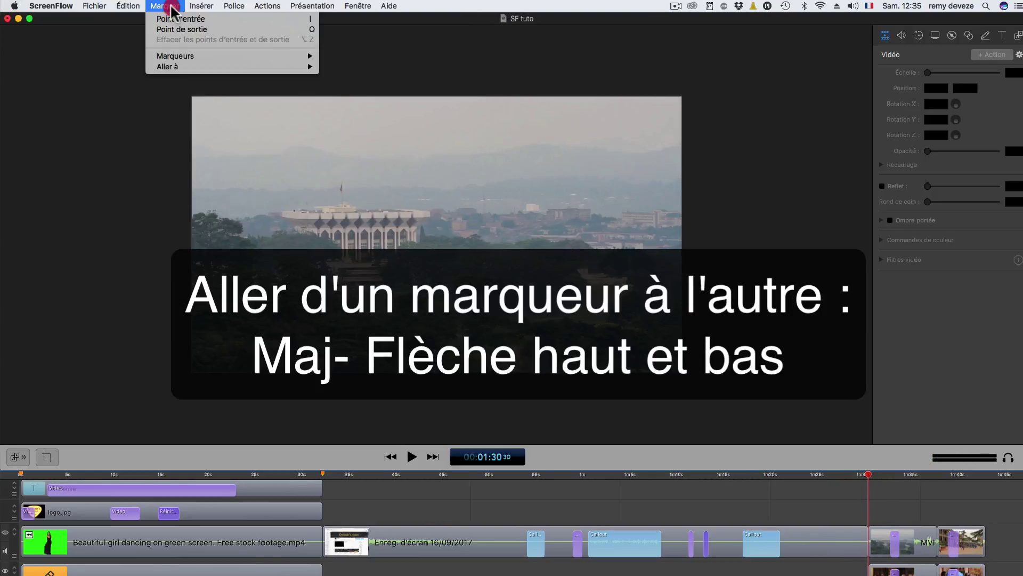
mouse_move(190, 55)
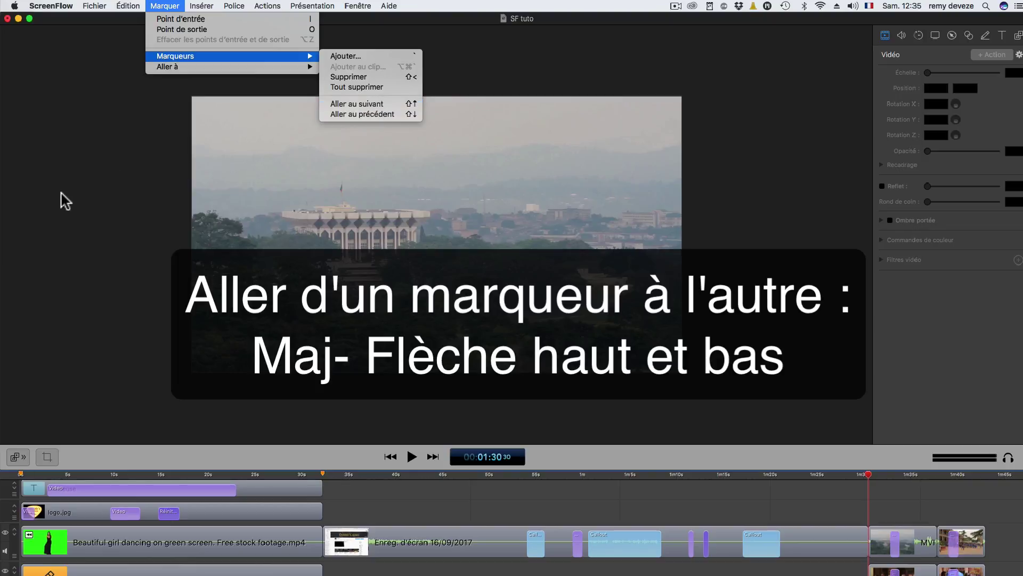
left_click(53, 228)
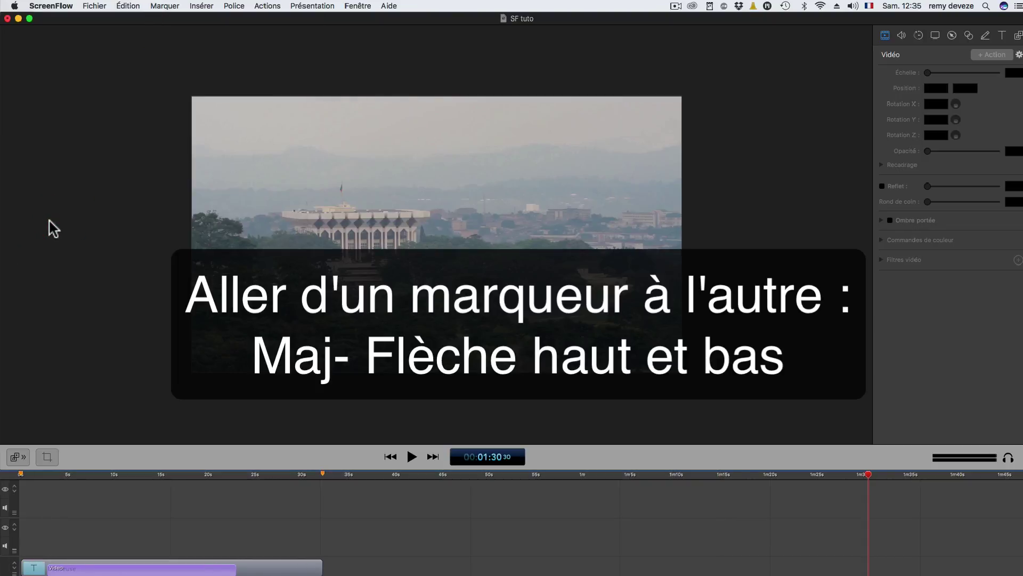
scroll(395, 549, "down", 3)
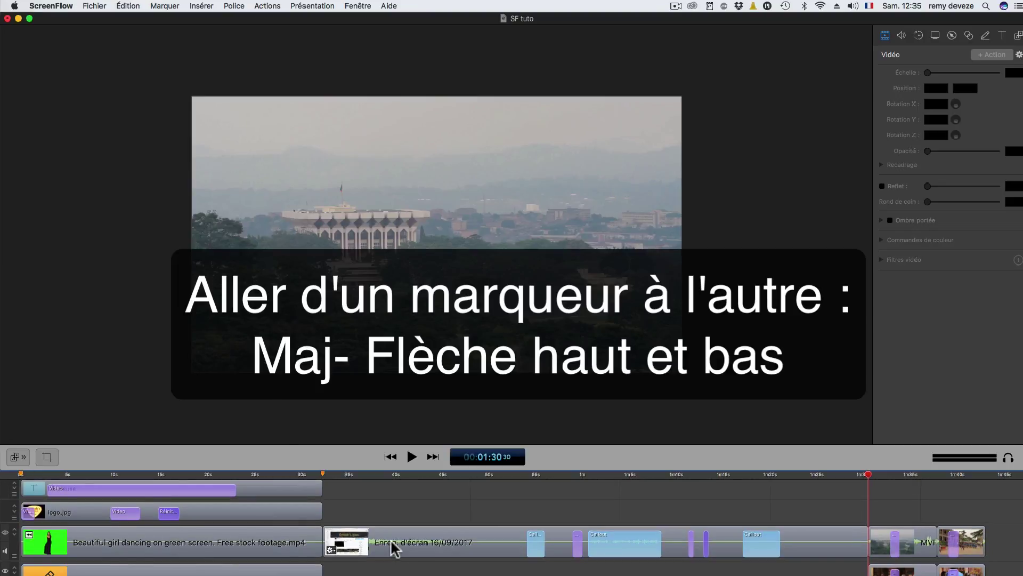
key("shift+Up")
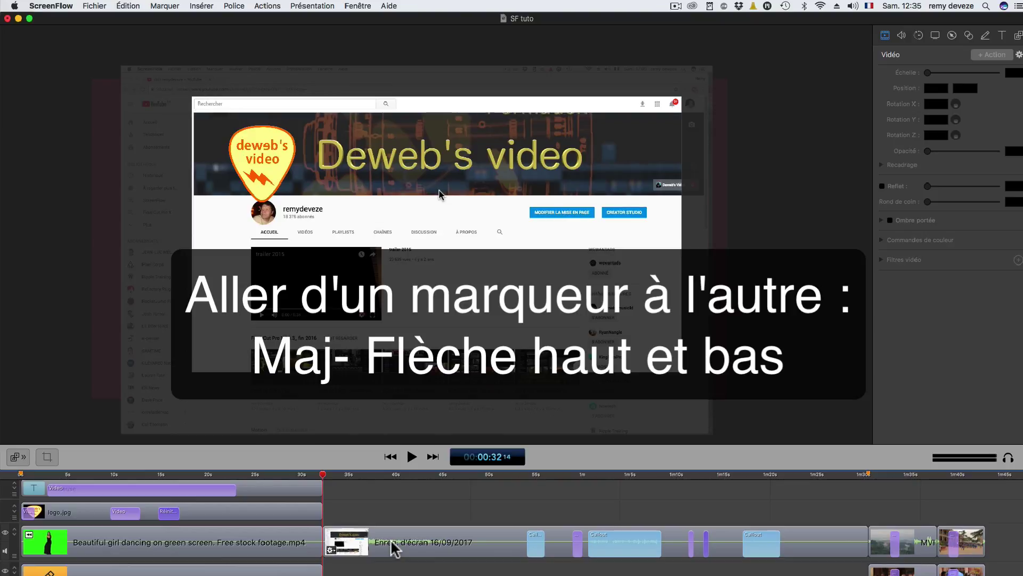
key("shift+Up")
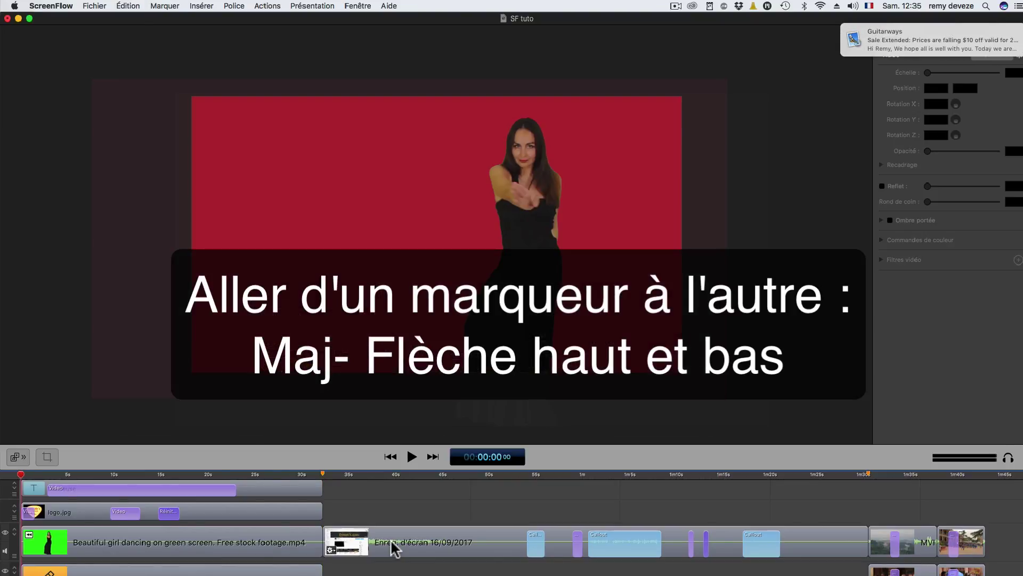
key("shift+Down")
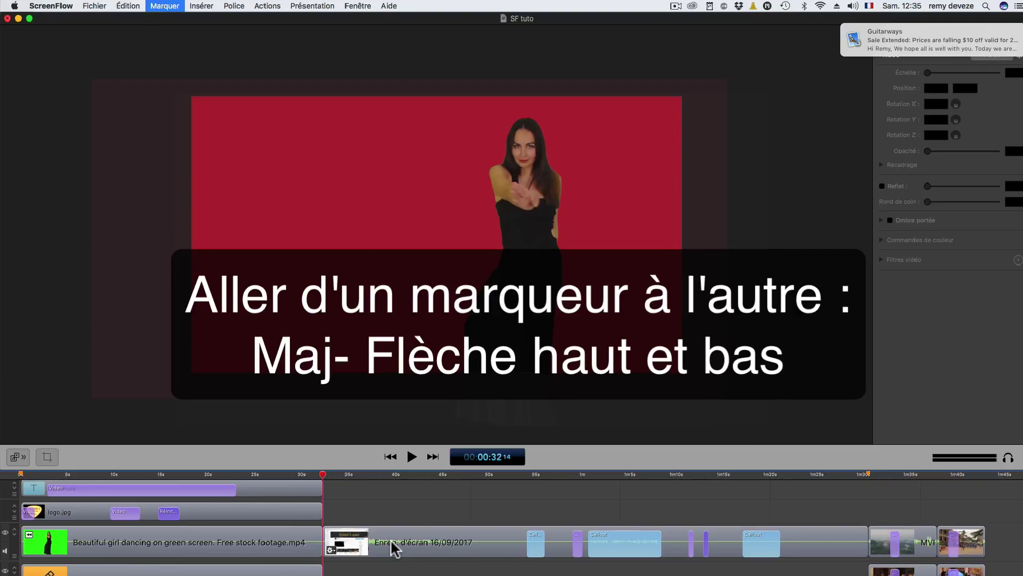
key("shift+Down")
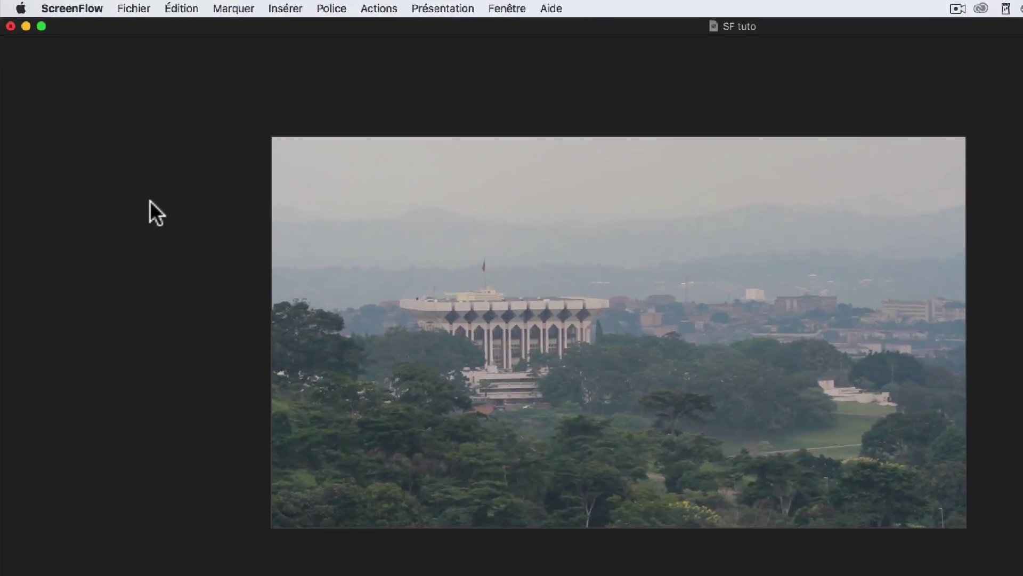
Step: Export the project to the Desktop as SF tuto.mp4 with a chapter track created from the markers
left_click(97, 6)
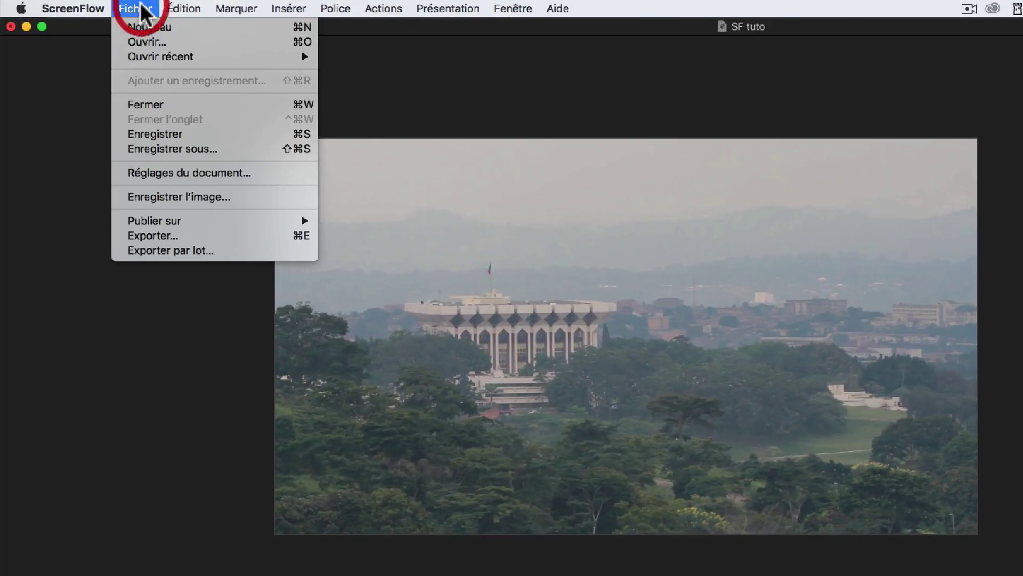
left_click(190, 234)
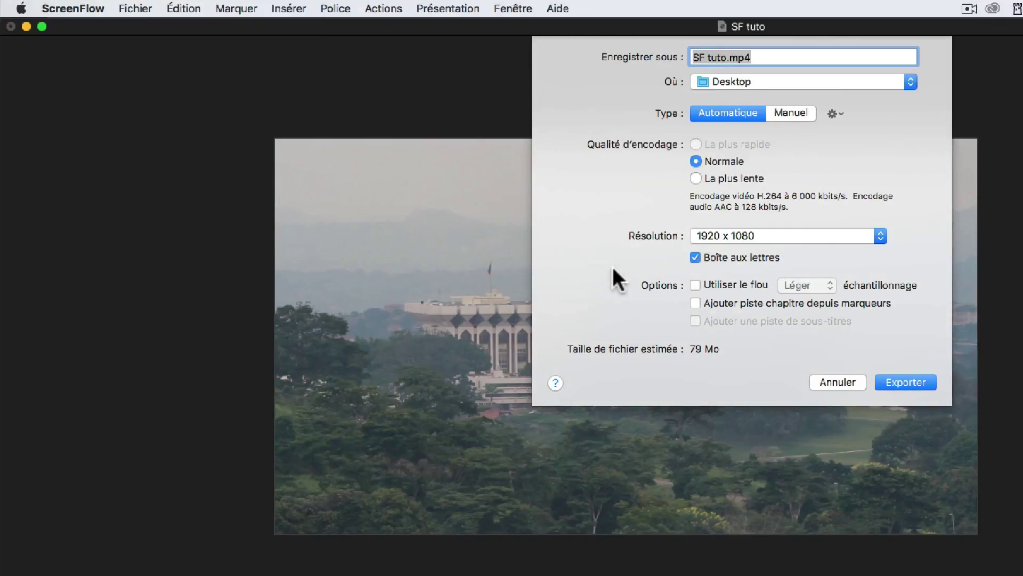
left_click(695, 302)
left_click(894, 379)
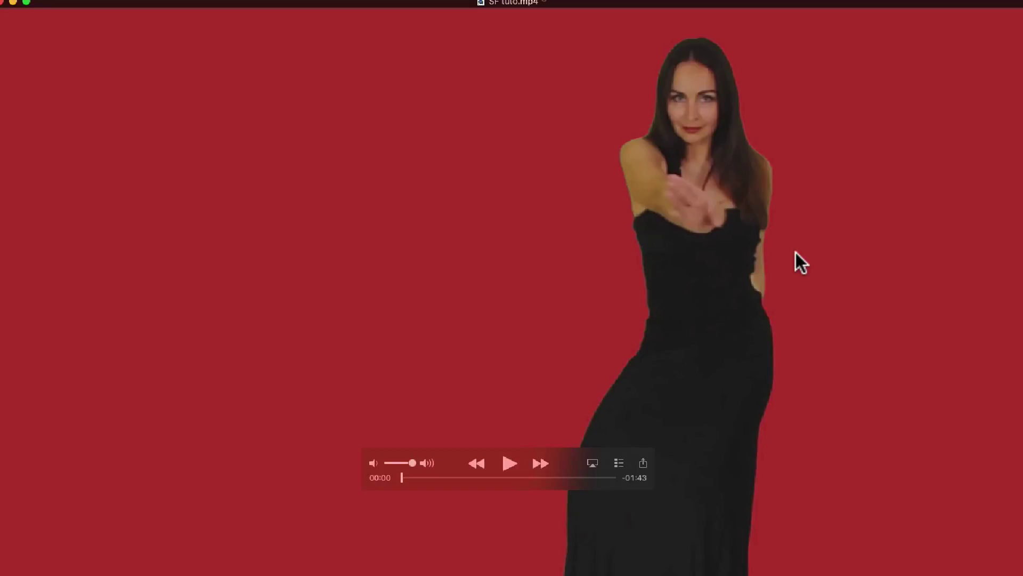
Step: Play the exported SF tuto.mp4, jump through its chapters to Part 2 and Part 3, and pause playback
left_click(509, 463)
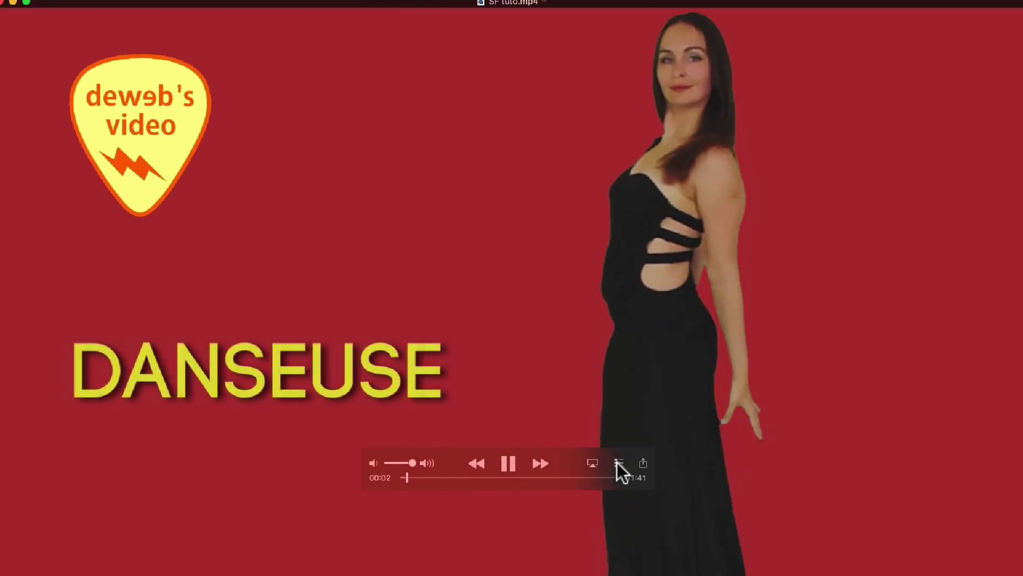
left_click(618, 462)
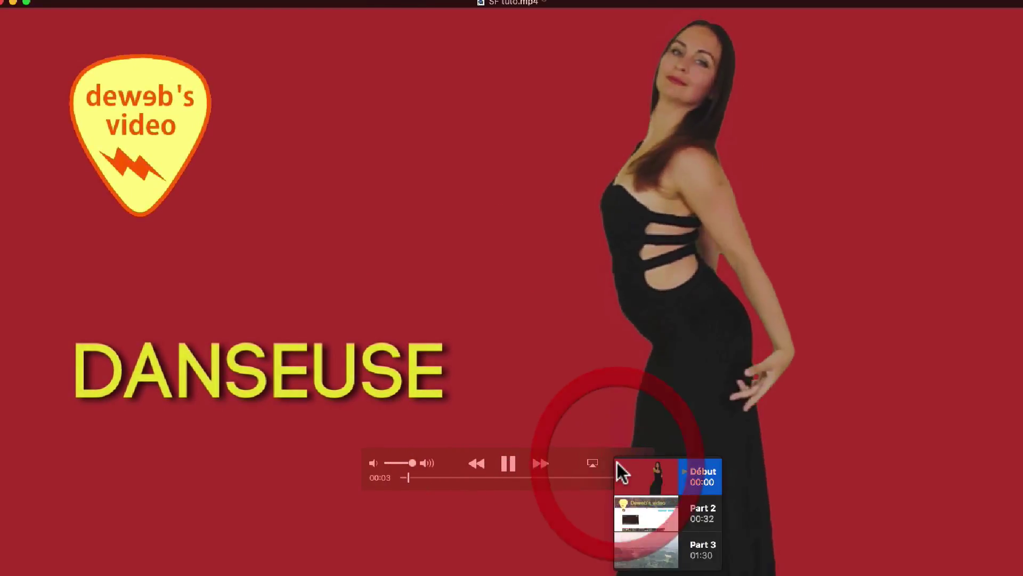
left_click(656, 515)
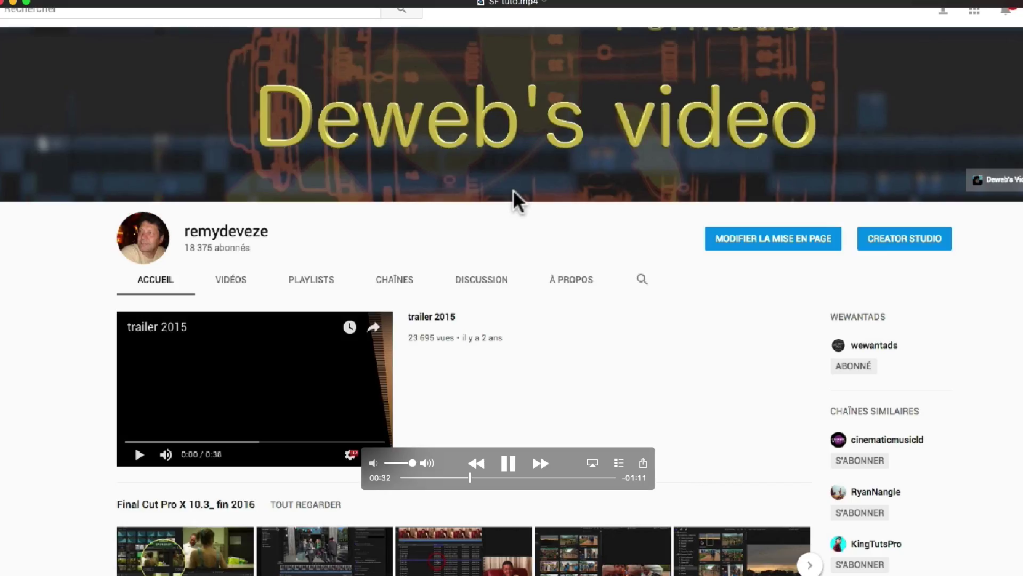
left_click(621, 460)
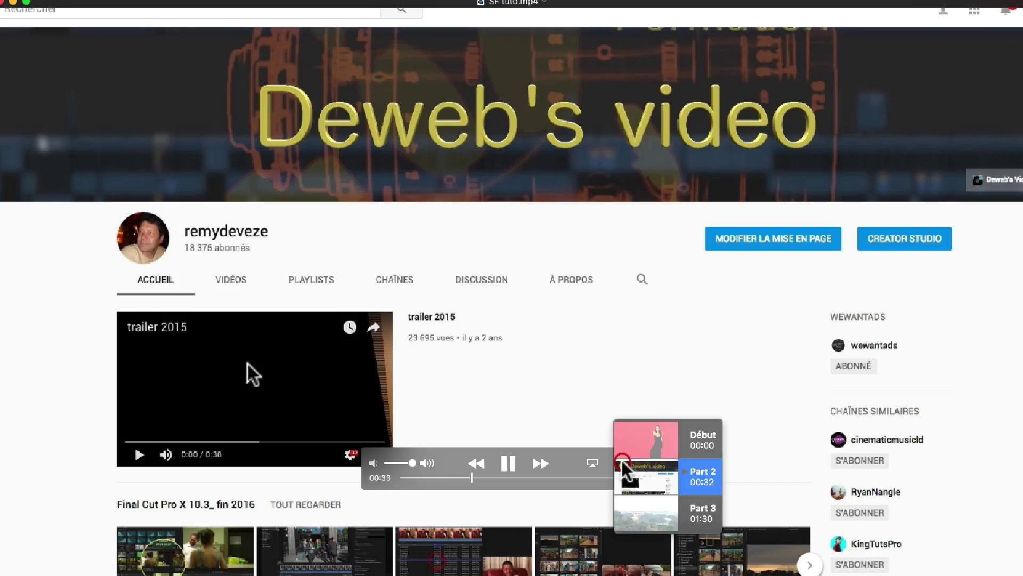
left_click(644, 506)
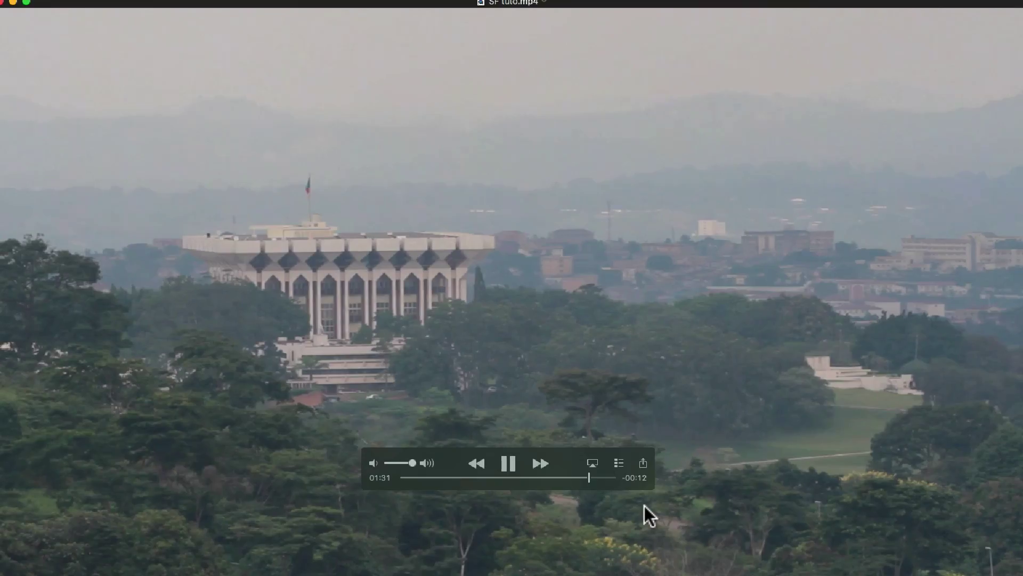
left_click(504, 465)
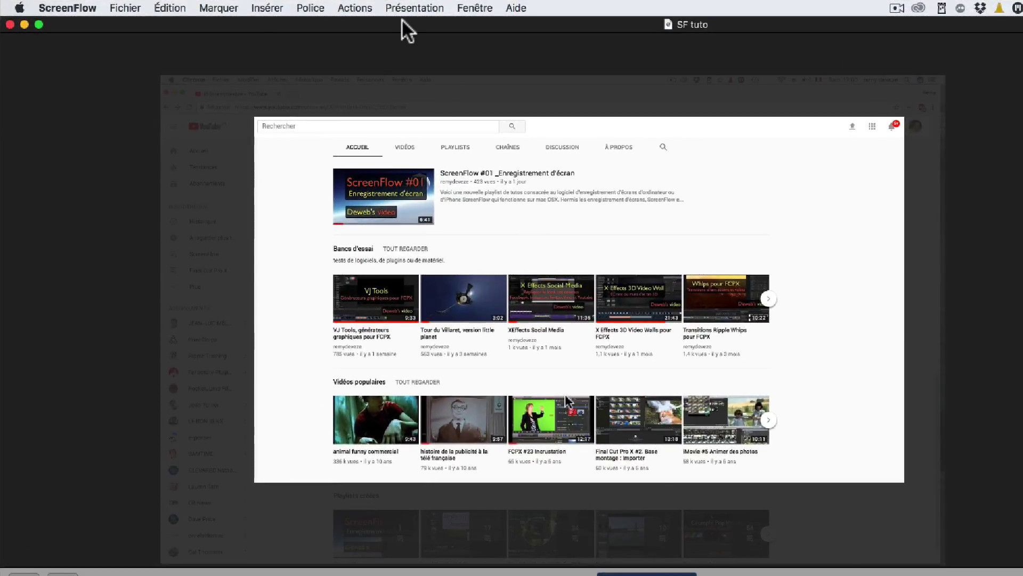
Step: Check the marker commands' shortcuts in ScreenFlow, and create a shortcut set from the default values, named with the author's first name followed by "clavier"
left_click(219, 7)
mouse_move(217, 70)
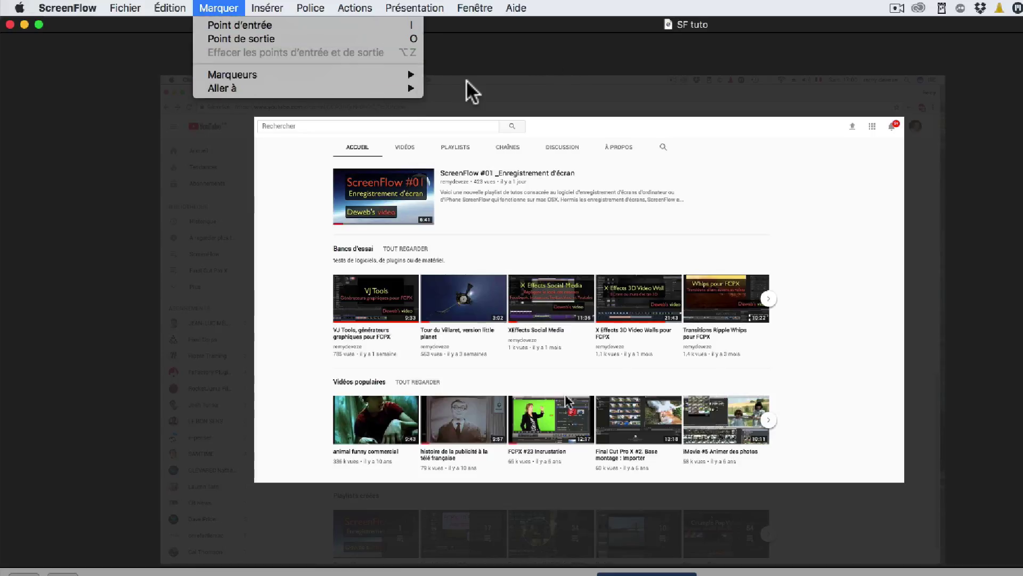
mouse_move(358, 75)
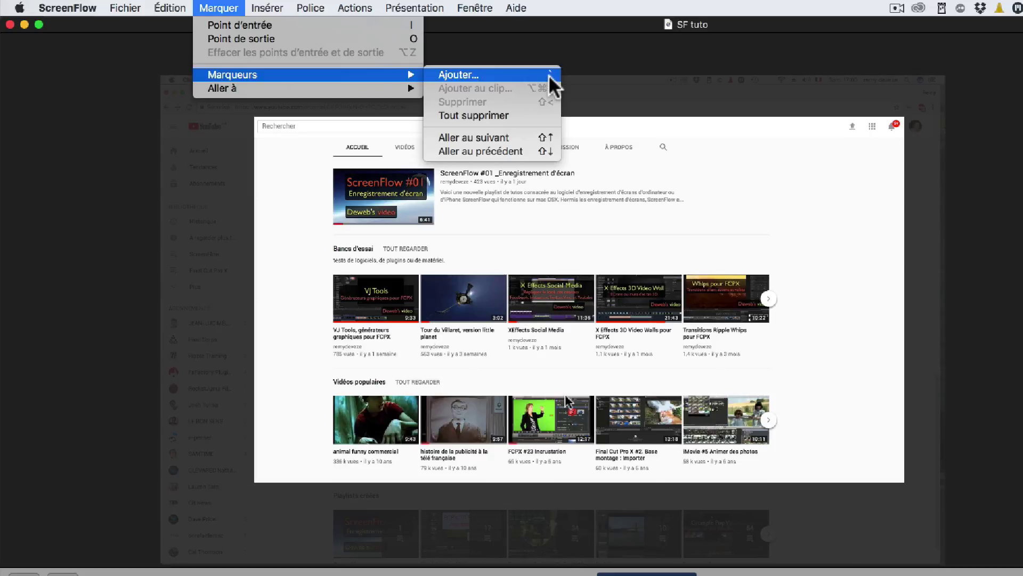
left_click(74, 166)
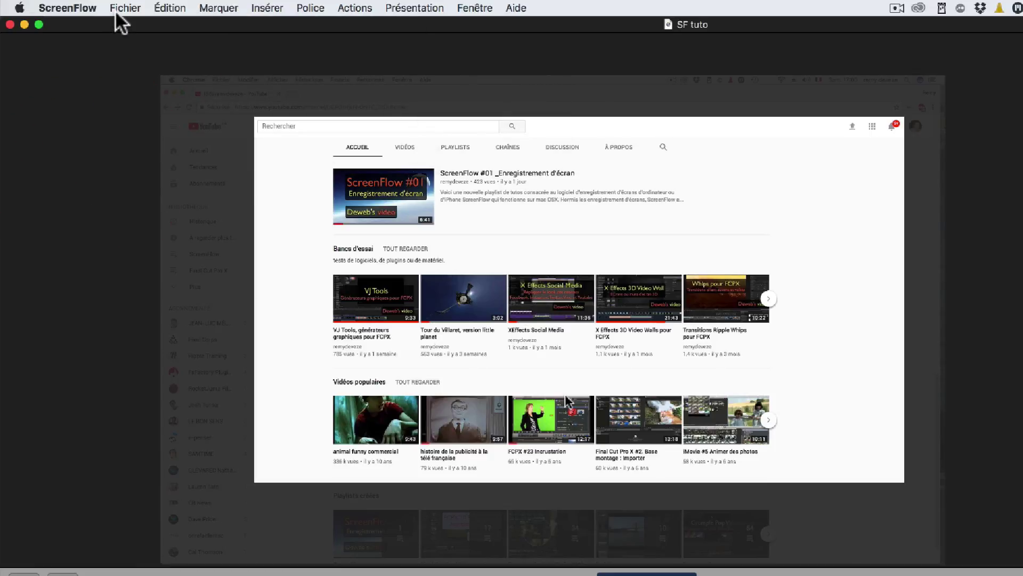
key("super+comma")
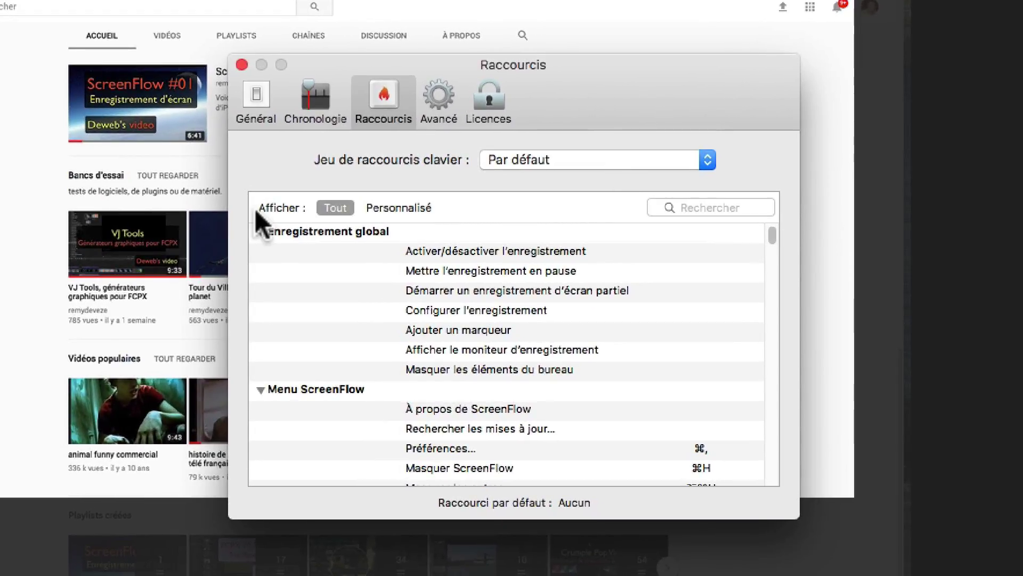
left_click(664, 155)
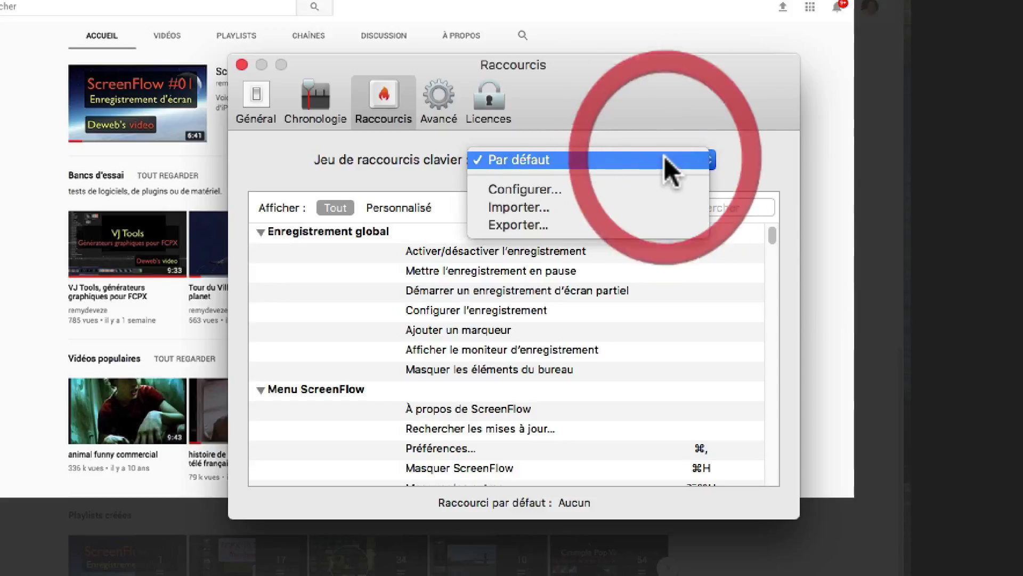
left_click(632, 185)
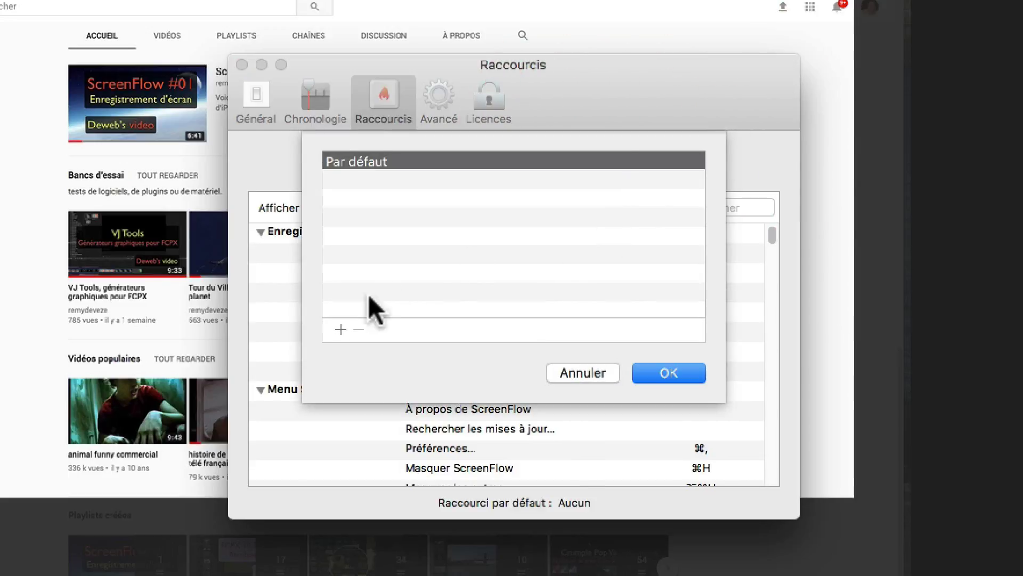
left_click(338, 328)
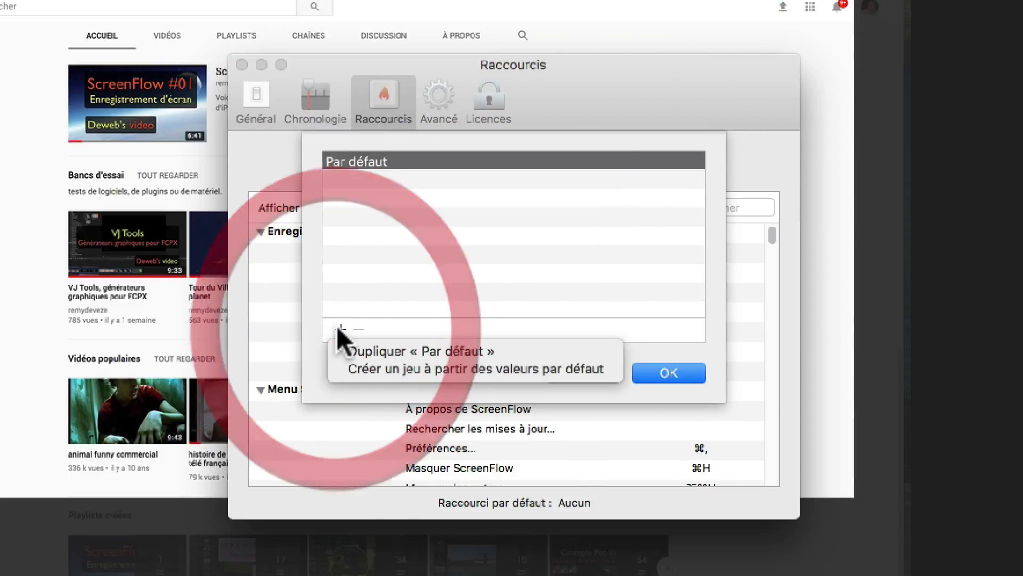
left_click(397, 367)
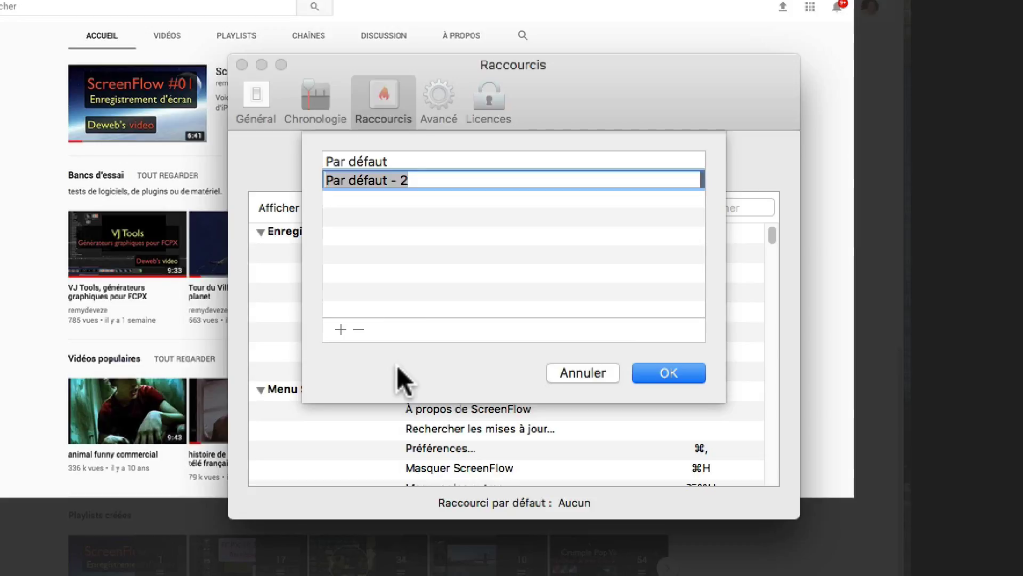
type("Rémy")
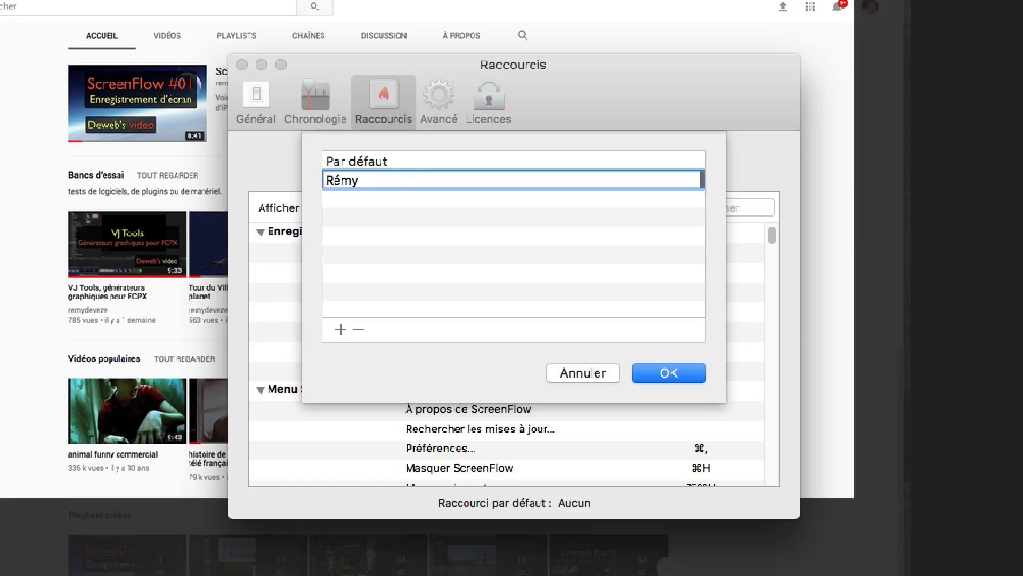
type(" clavier")
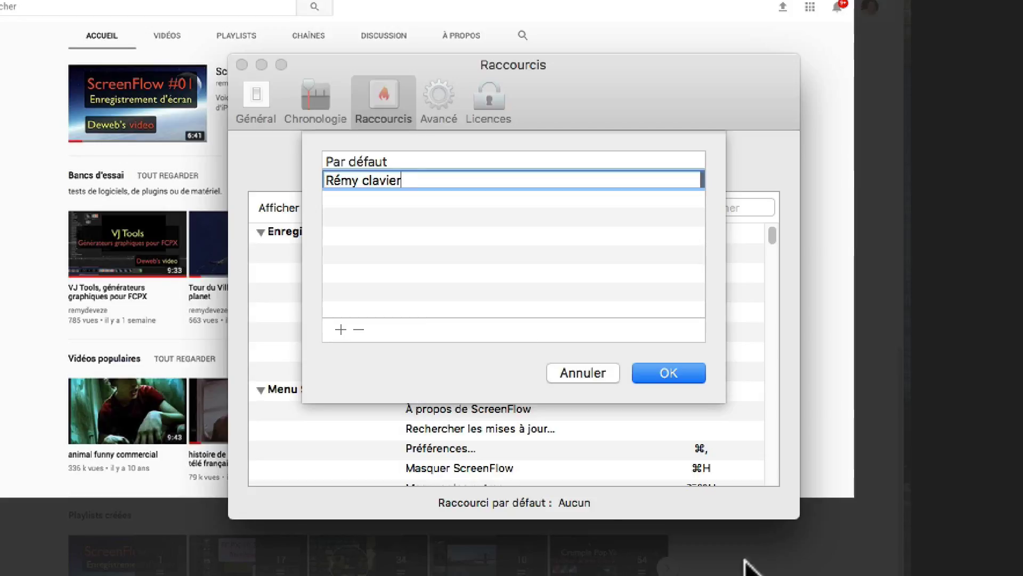
left_click(668, 371)
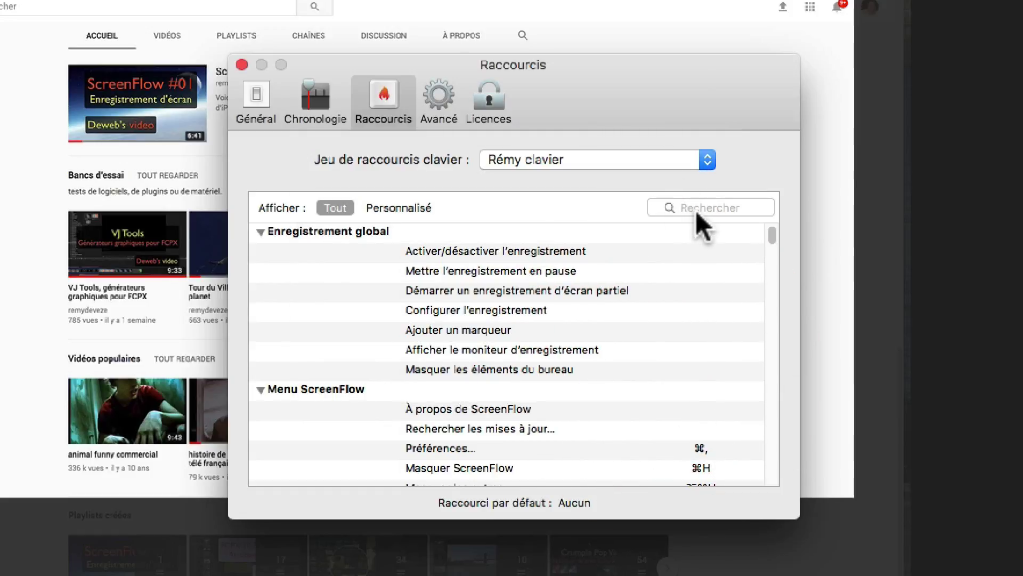
Step: Filter the shortcuts by "marqueur" and assign M to Marqueurs > Ajouter and Shift+M to Marqueurs > Ajouter au clip
left_click(695, 208)
type("marqueur")
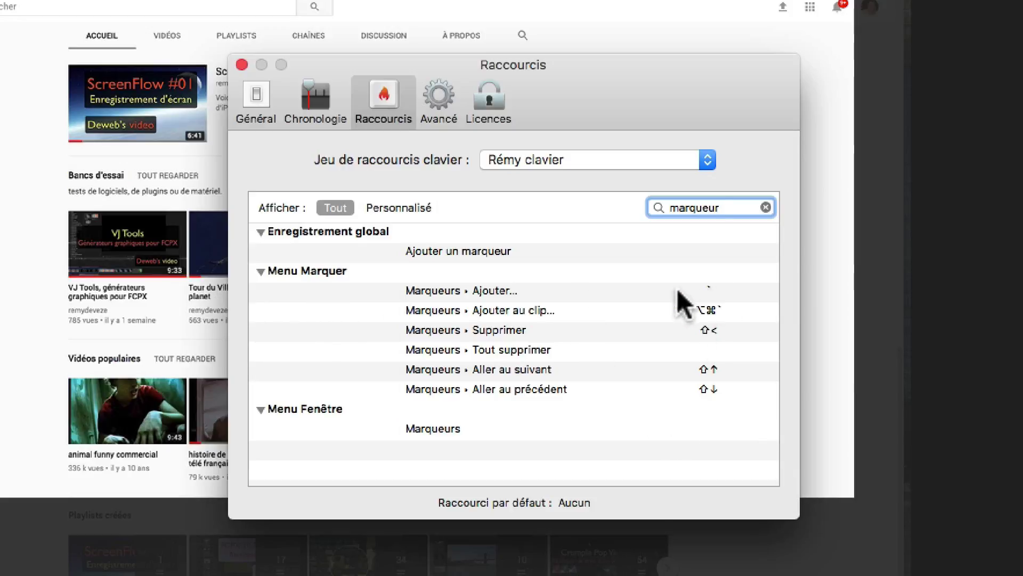
left_click(708, 287)
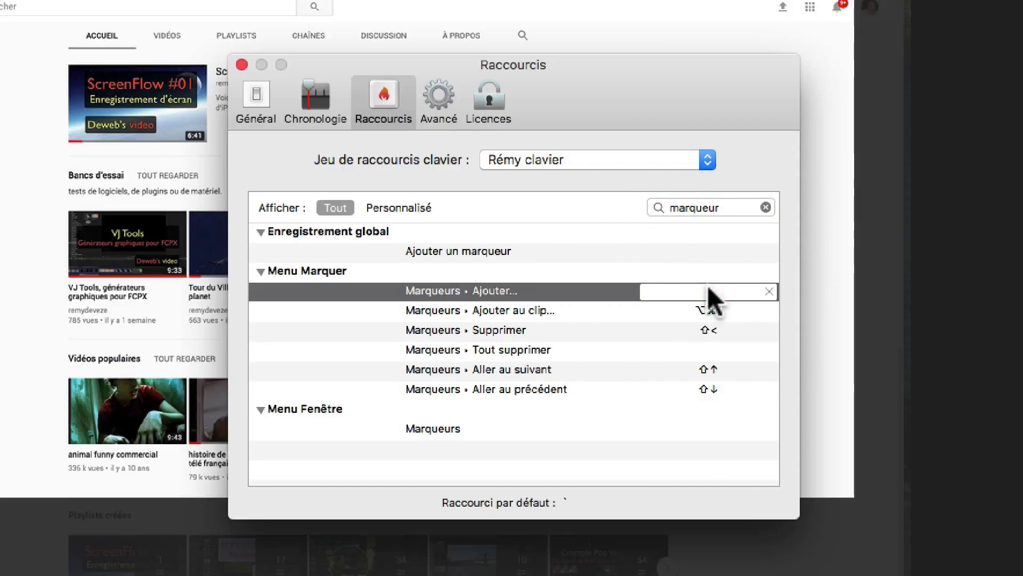
key("m")
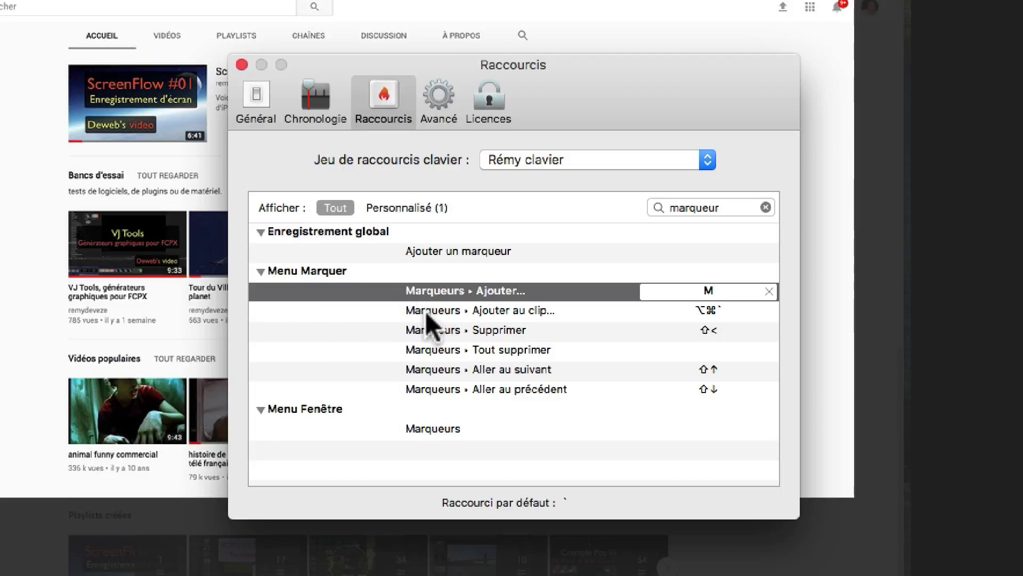
left_click(712, 311)
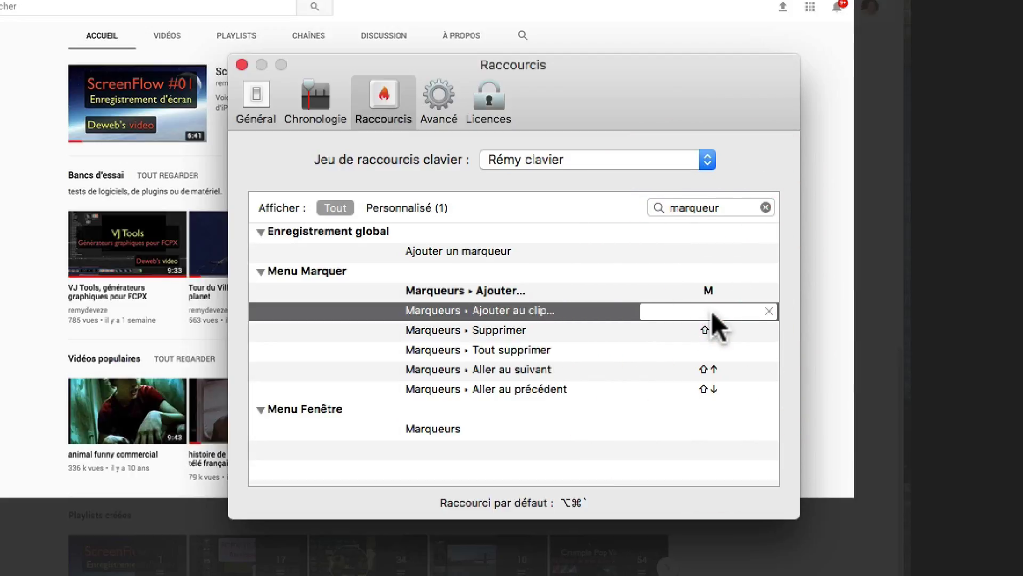
key("shift+m")
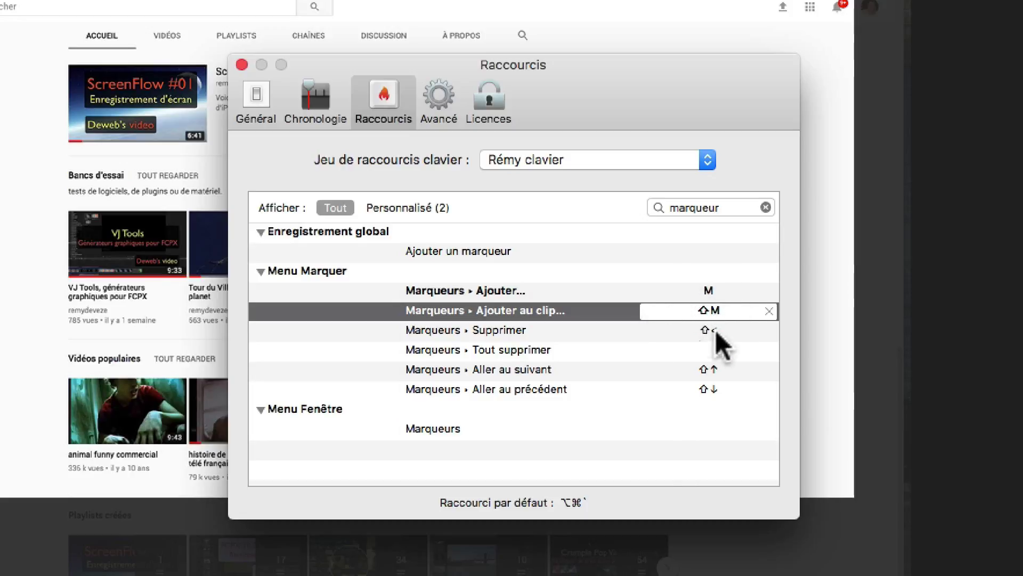
left_click(241, 65)
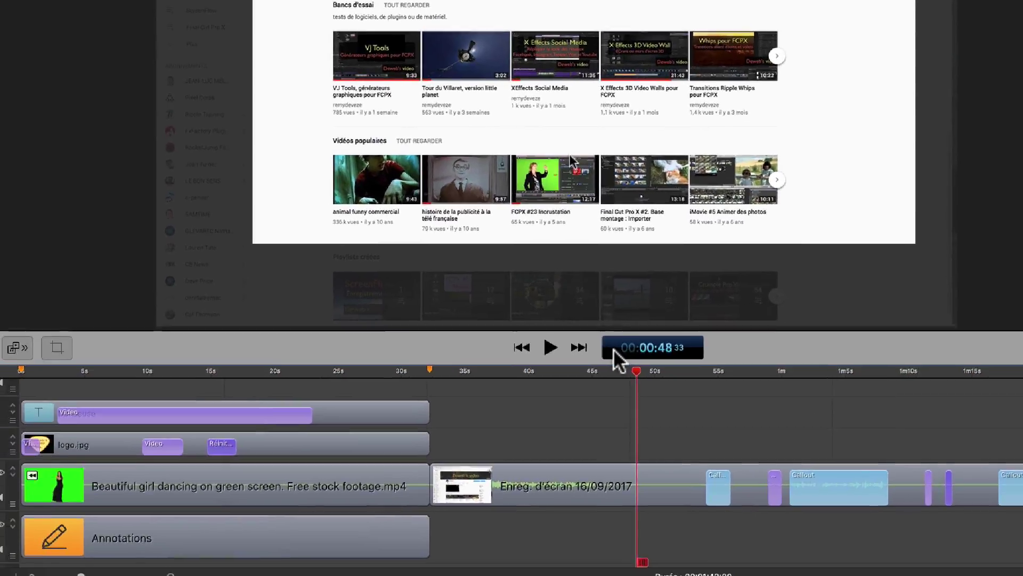
Step: Add a timeline marker named hhhh at about 44 s using the newly assigned marker shortcut
left_click_drag(637, 367, 591, 384)
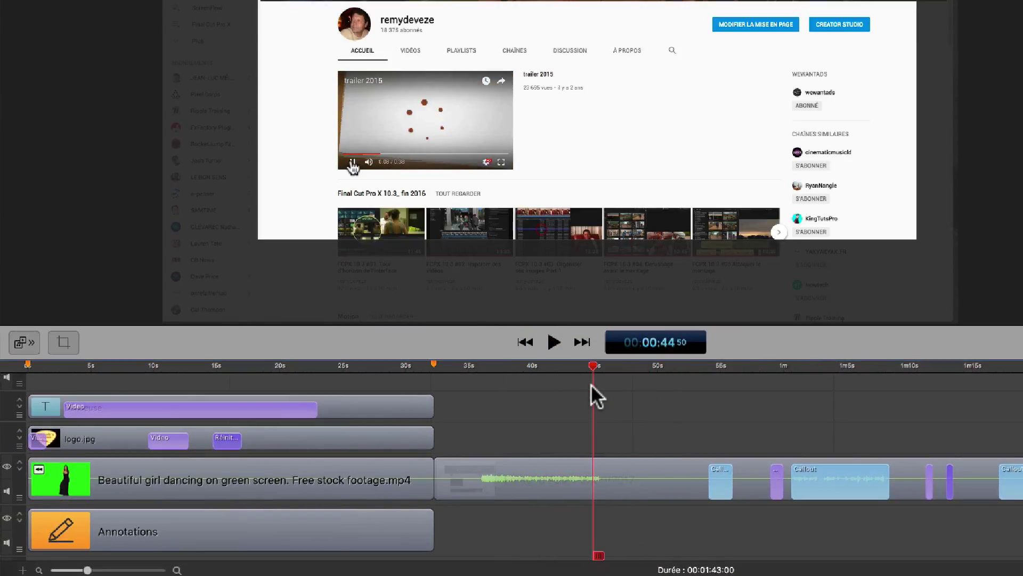
key("m")
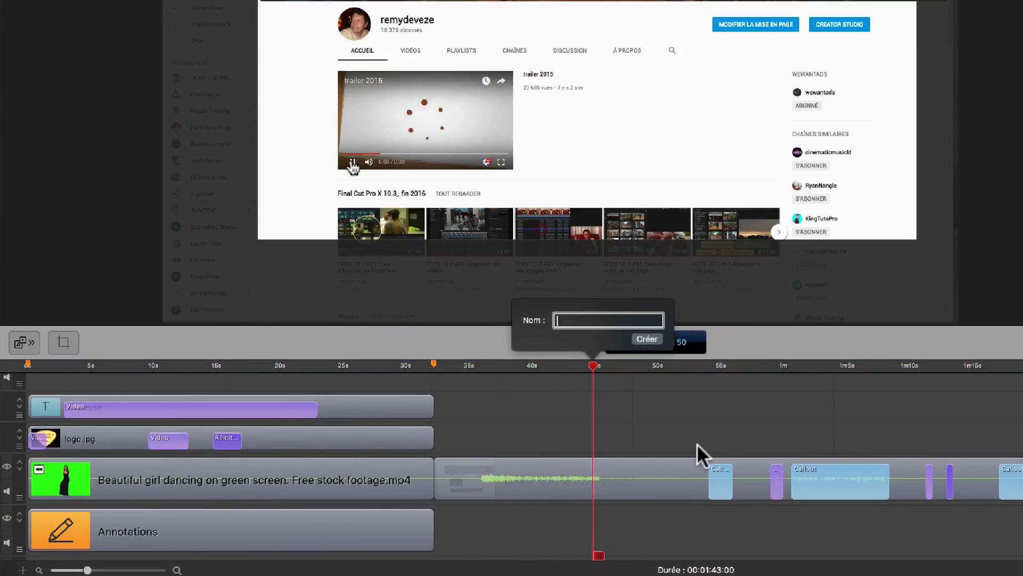
type("hhhh")
left_click(646, 339)
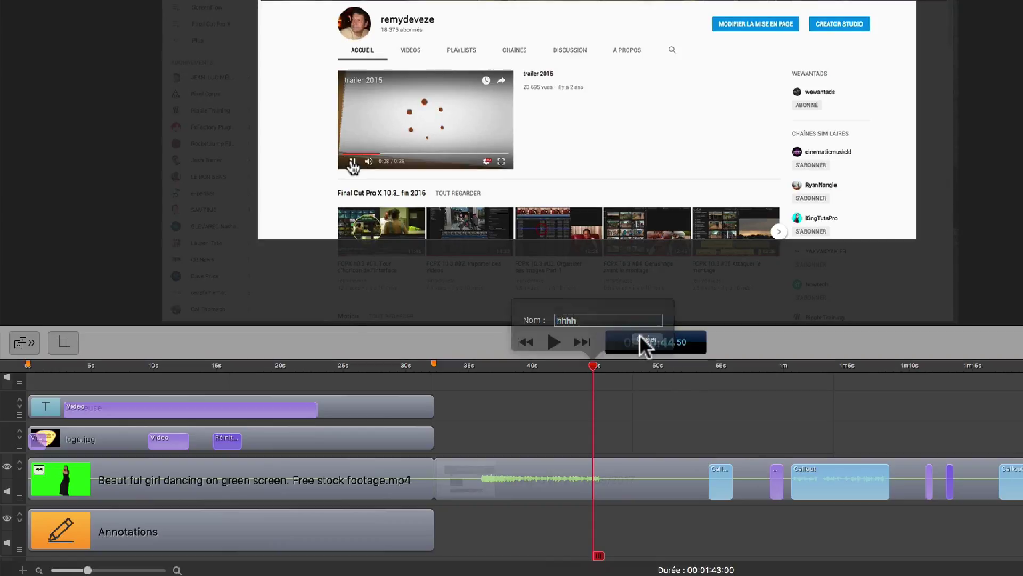
Step: Return the playhead to the hhhh marker at about 44 s and delete that marker
left_click(709, 373)
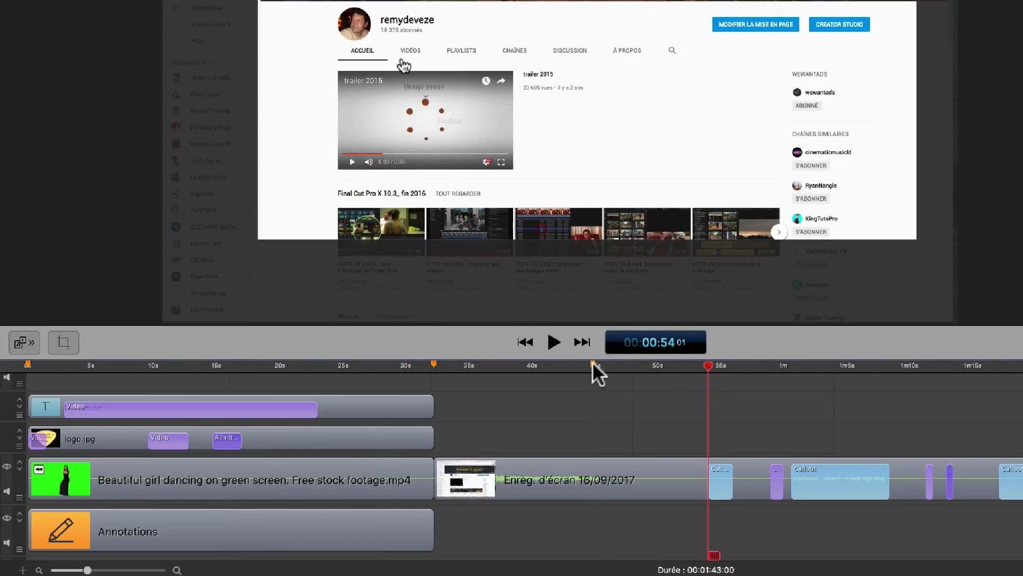
left_click_drag(709, 365, 593, 367)
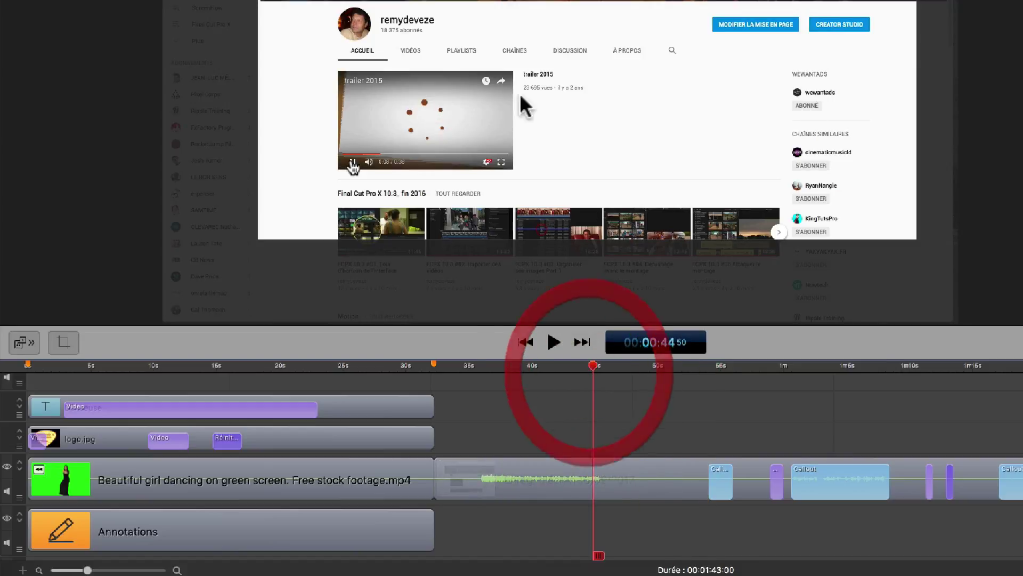
left_click(221, 7)
mouse_move(247, 75)
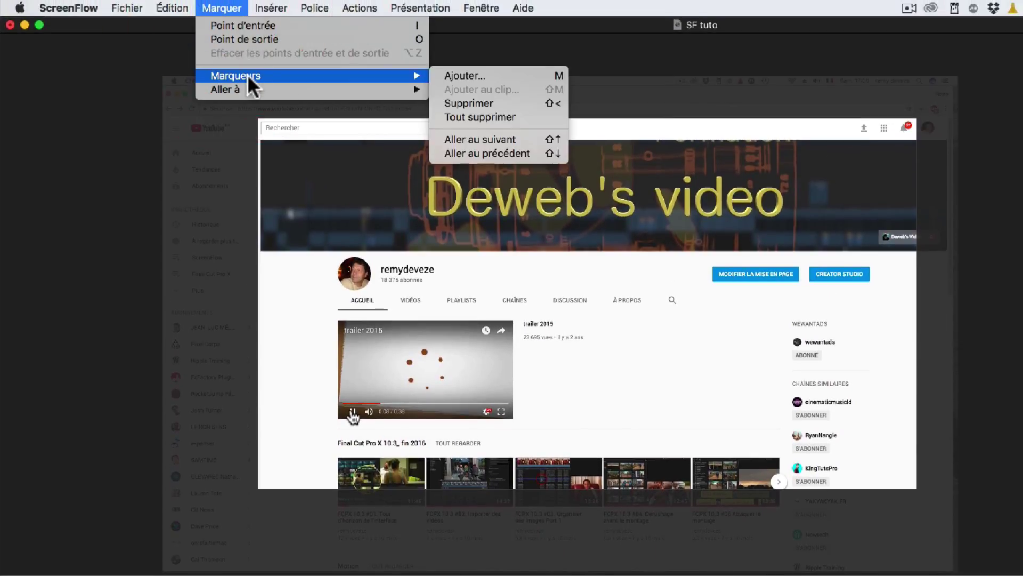
left_click(519, 107)
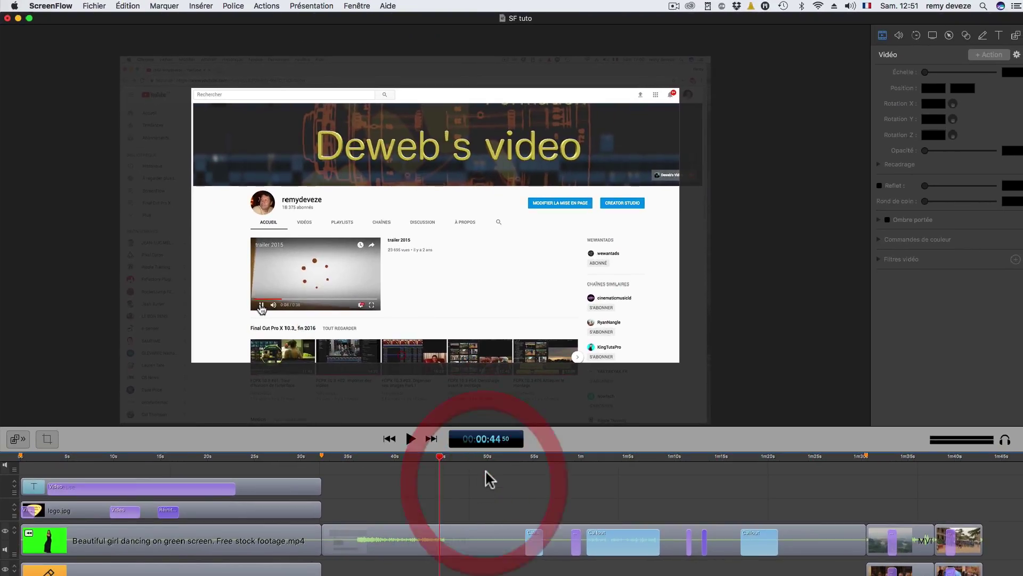
Step: Move the playhead to about 51 s and delete all markers from the timeline at once
left_click(505, 457)
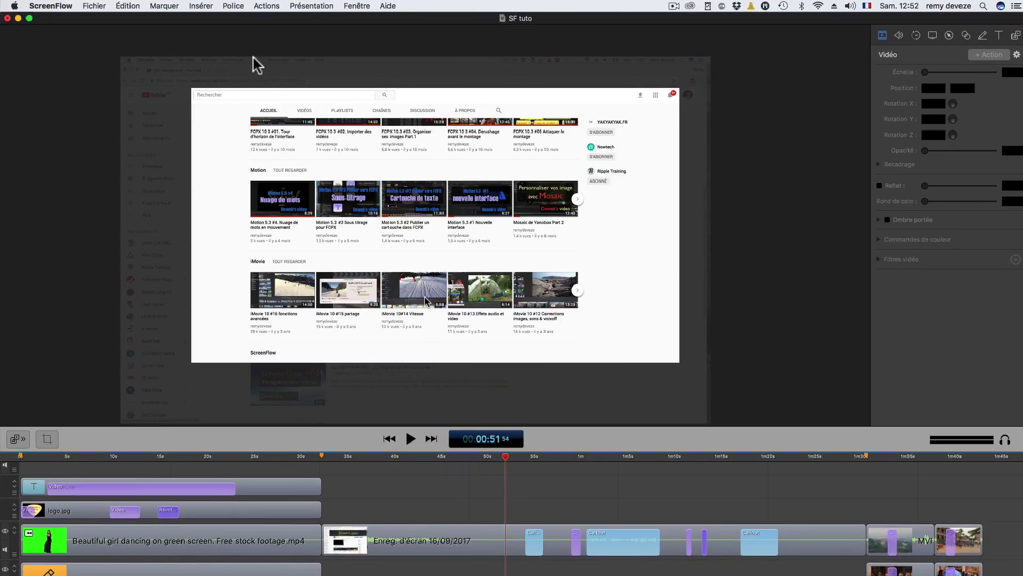
left_click(164, 5)
mouse_move(192, 89)
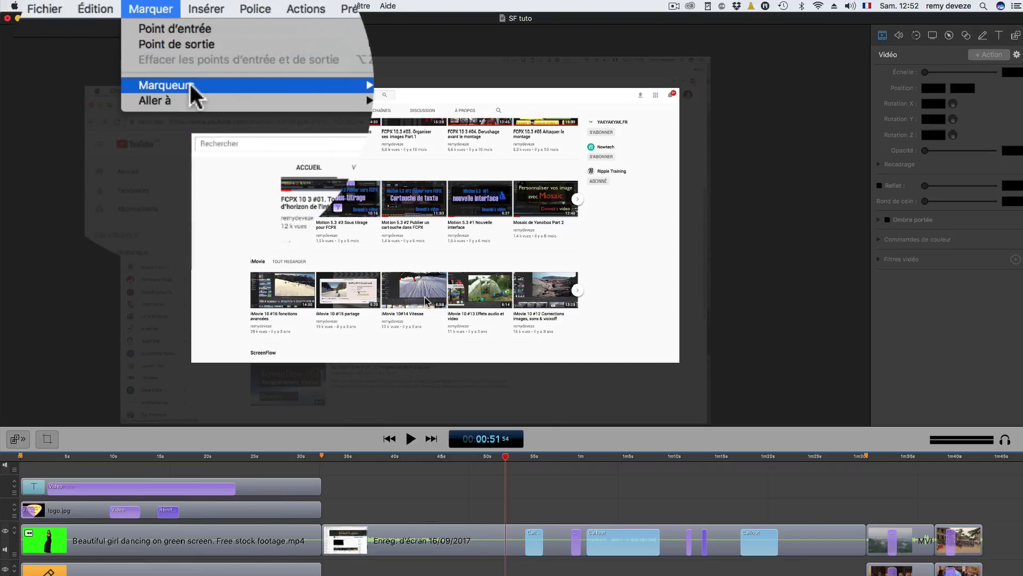
left_click(378, 131)
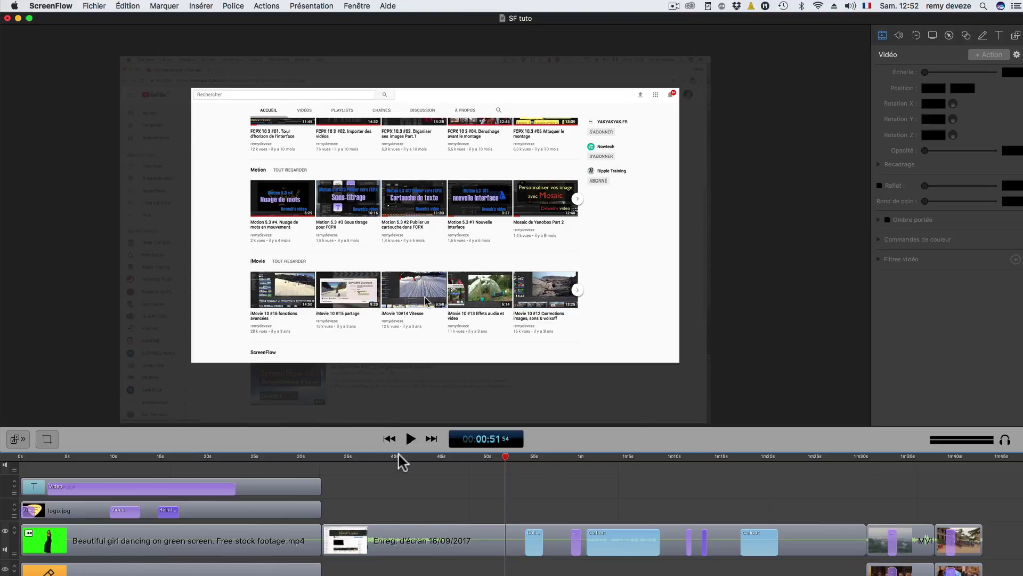
Step: Add a clip marker named pert3 to the MVI_7183.mov clip with the playhead at about 1 min 32 s
left_click_drag(398, 453, 880, 519)
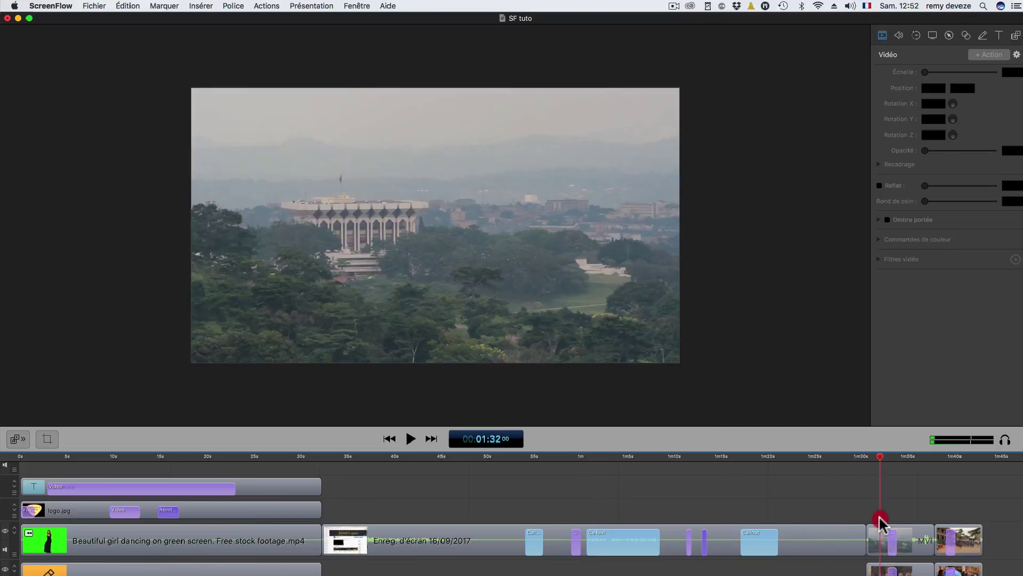
left_click(879, 538)
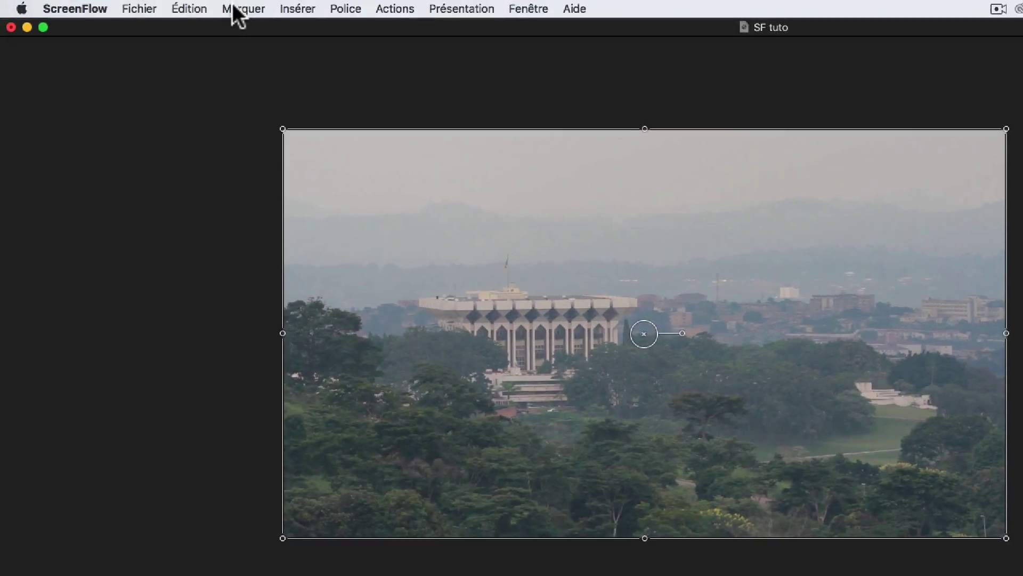
left_click(241, 9)
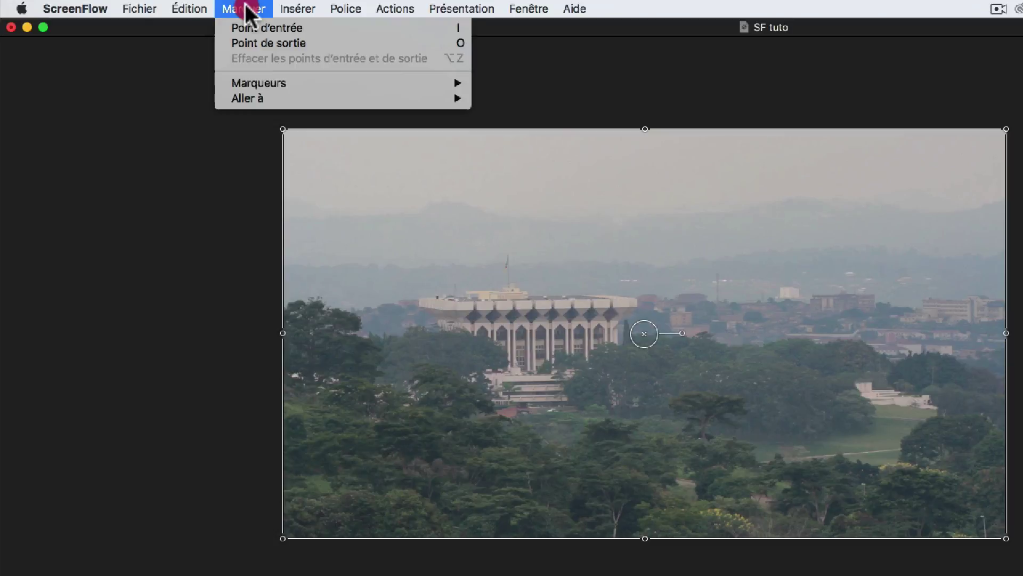
mouse_move(277, 81)
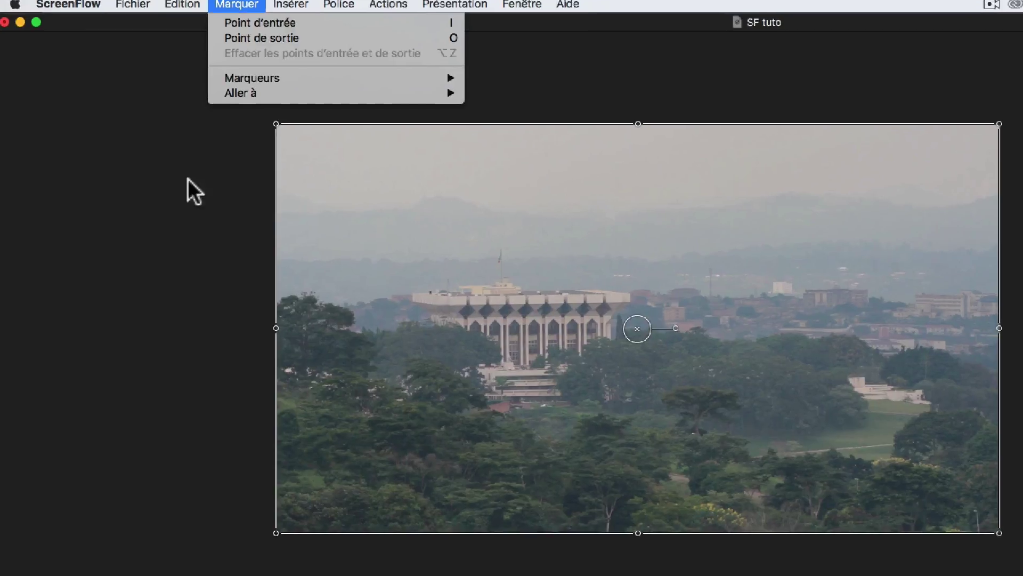
key("Escape")
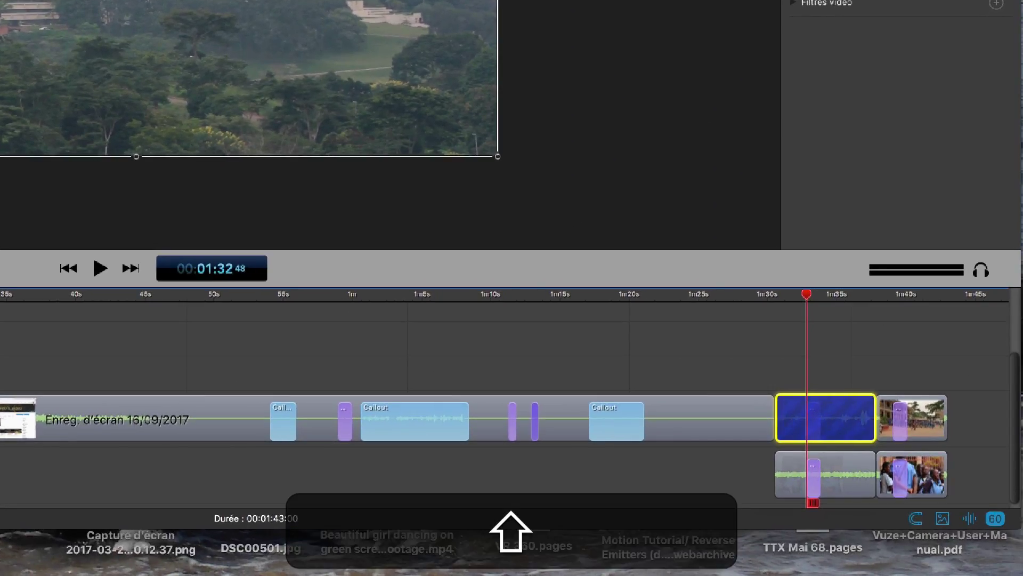
key("shift+m")
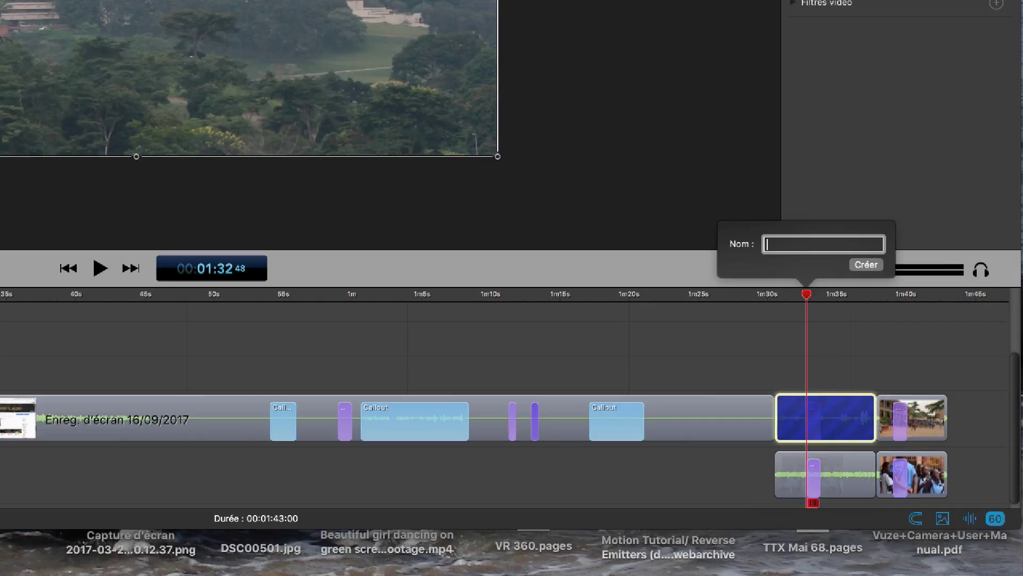
type("pert3")
left_click(866, 265)
left_click(860, 321)
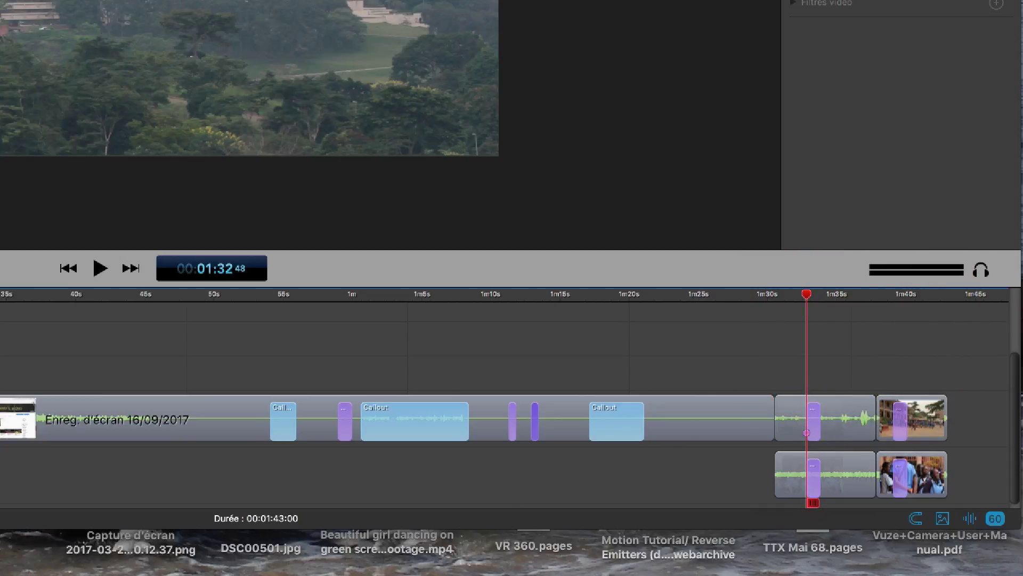
Step: Select the four MVI clips at the end of the timeline and shift them together to start about 3 s further along
scroll(631, 481, "up", 5)
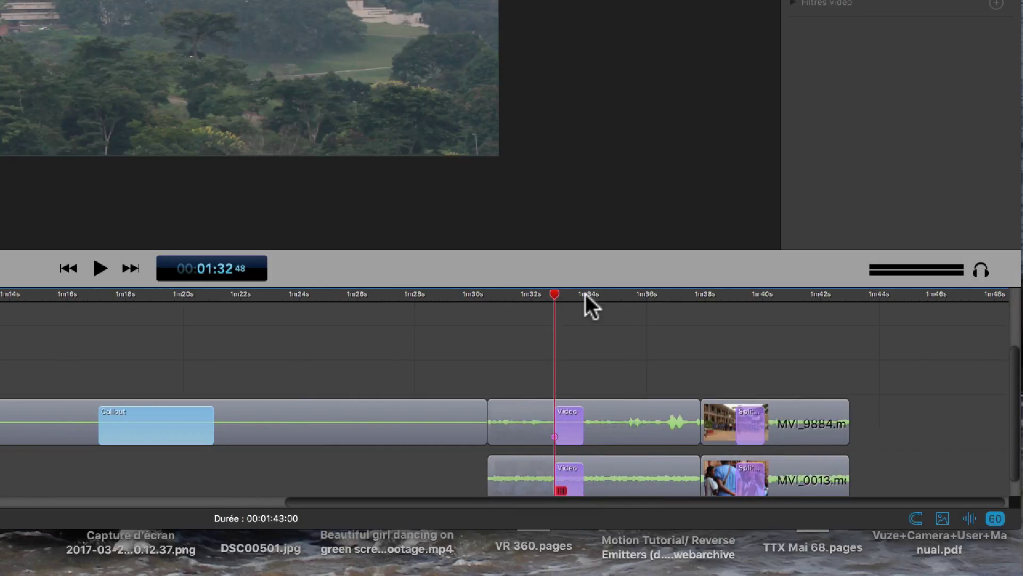
left_click_drag(479, 294, 414, 304)
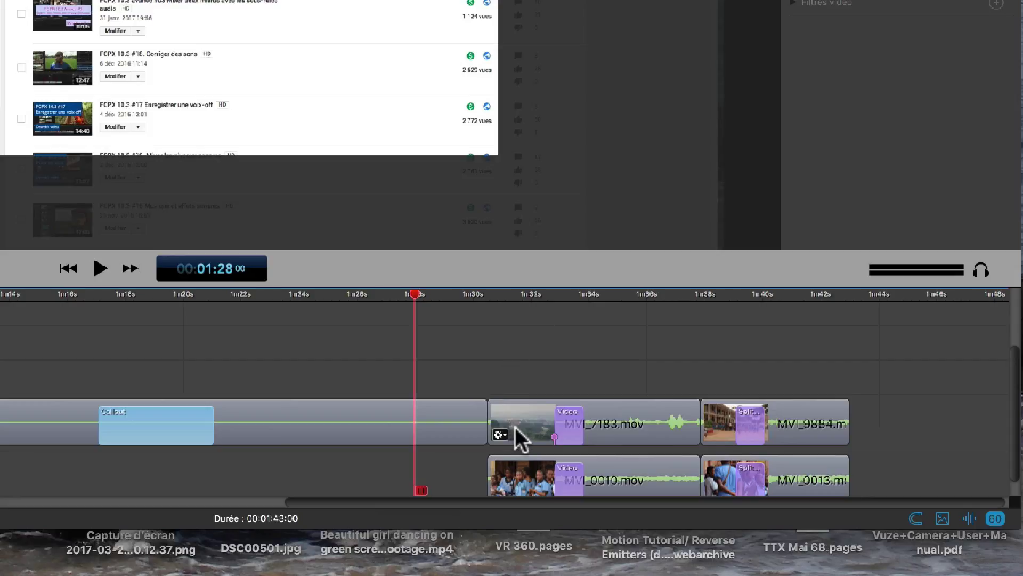
left_click_drag(664, 368, 744, 490)
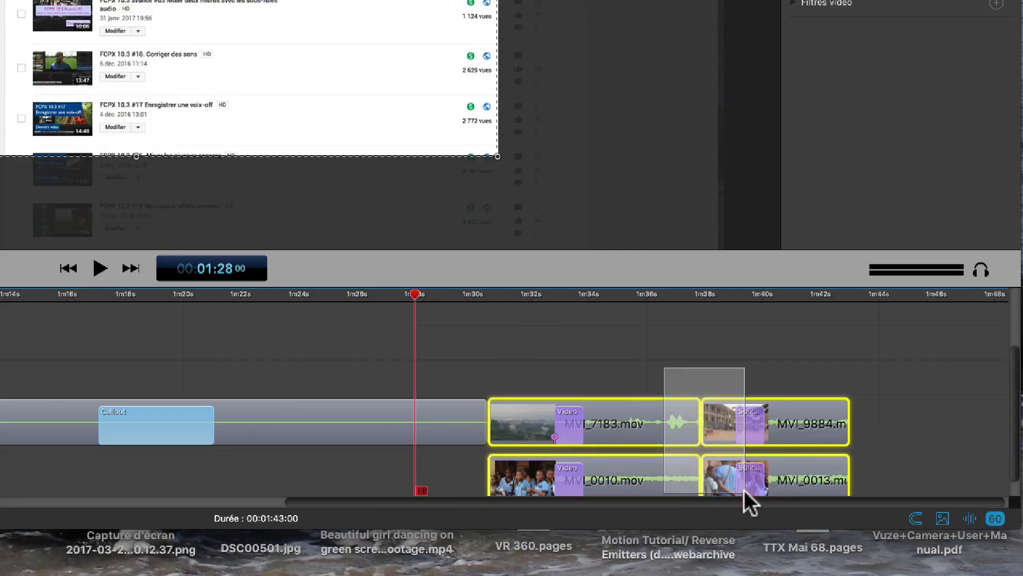
left_click_drag(691, 415, 743, 430)
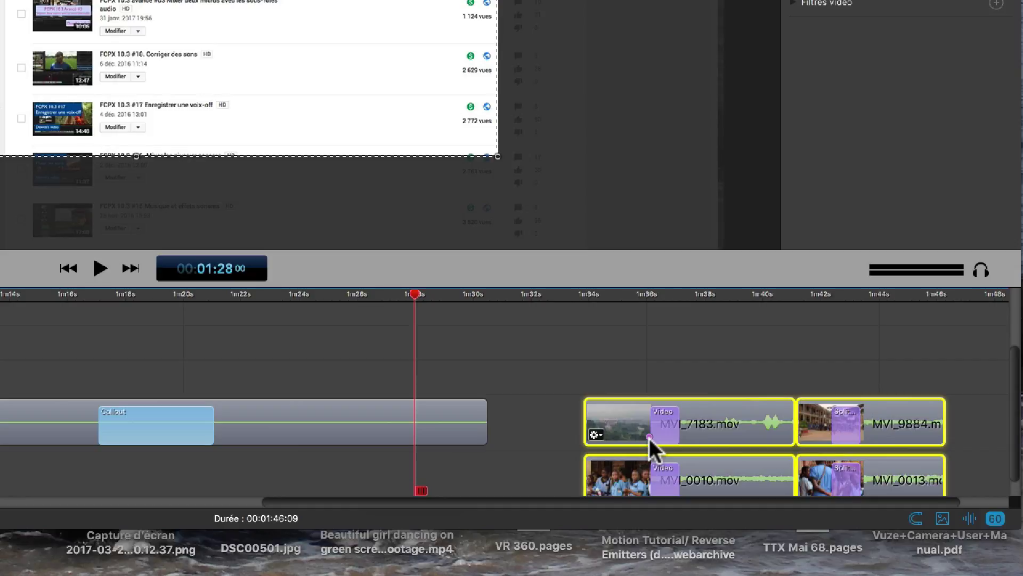
Step: Place the playhead on the marker of the MVI_7183.mov clip at about 1 min 36 s and delete that clip marker
left_click(648, 296)
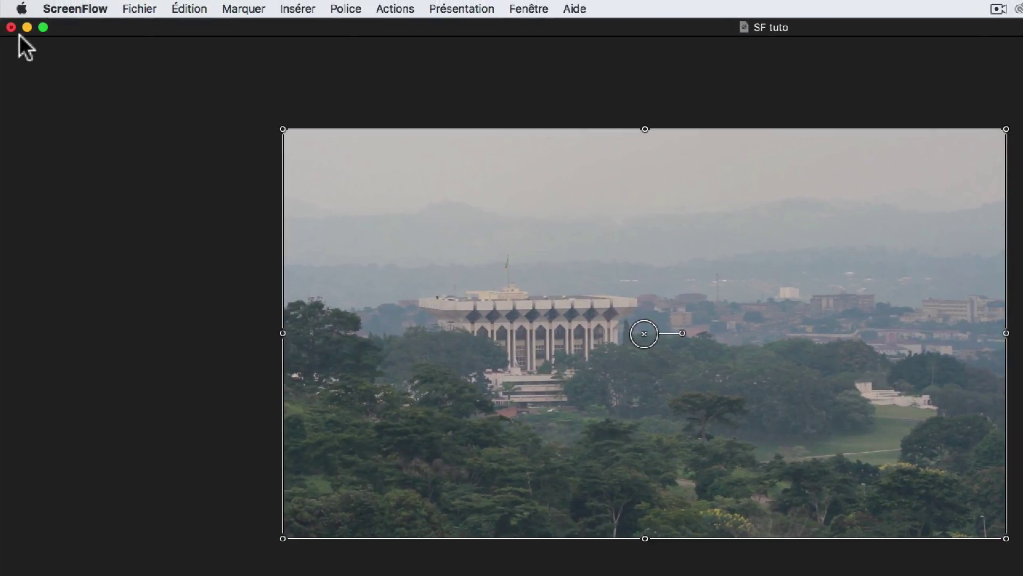
left_click(256, 11)
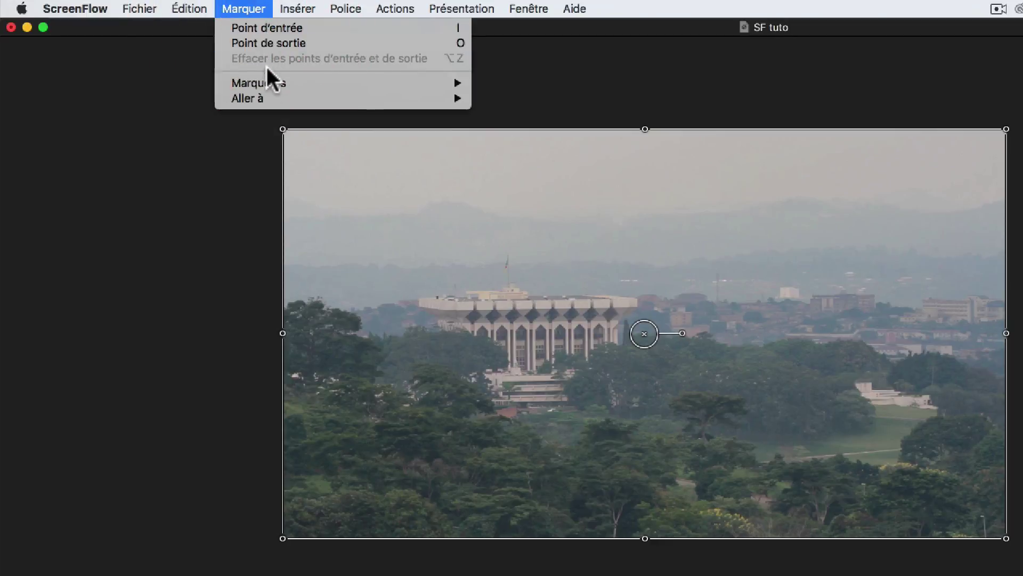
mouse_move(320, 85)
left_click(549, 113)
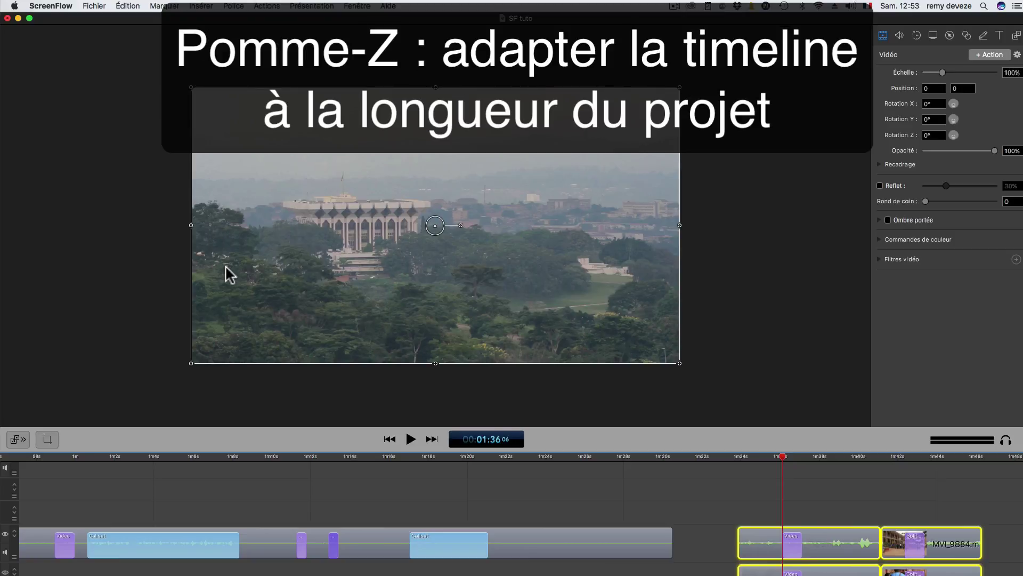
Step: Fit the timeline to the project length and jump the playhead to the project's start, its end and back to its start
key("super+z")
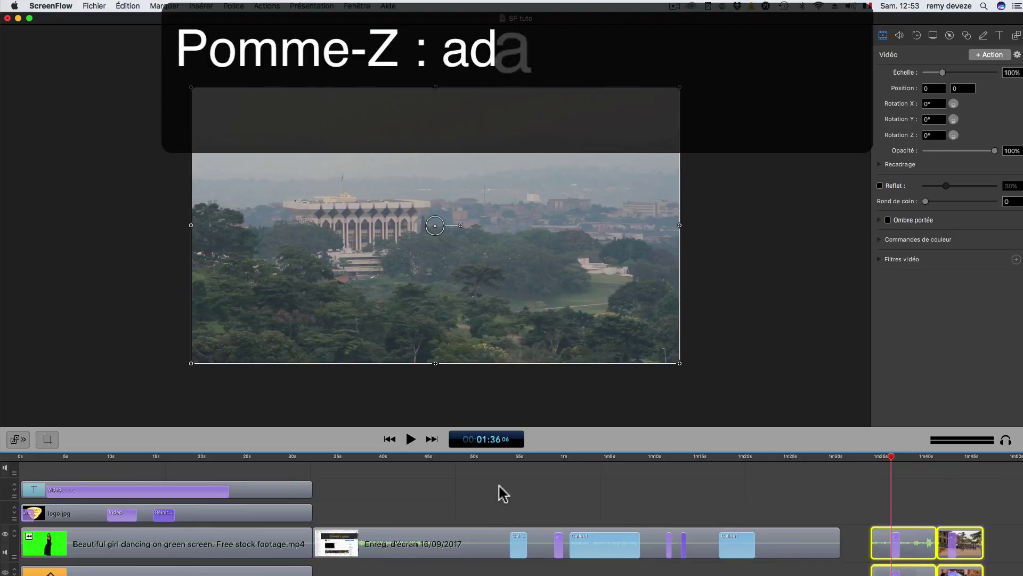
left_click(163, 6)
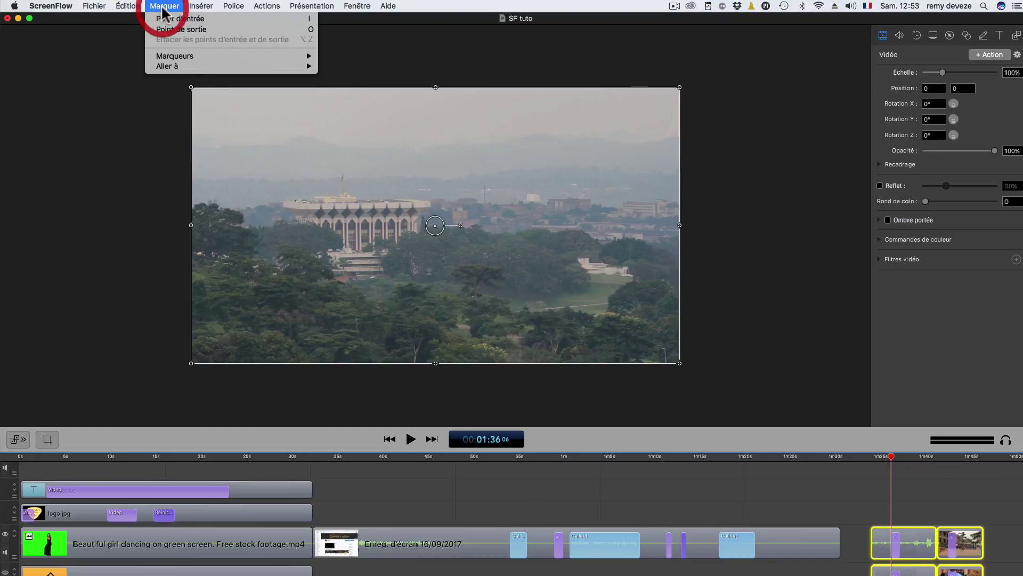
mouse_move(181, 64)
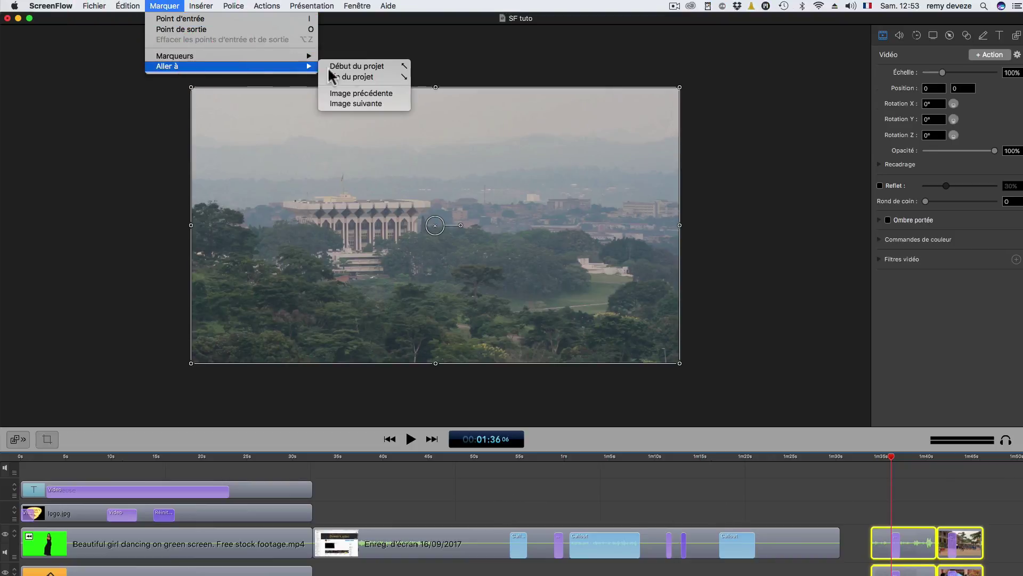
left_click(352, 68)
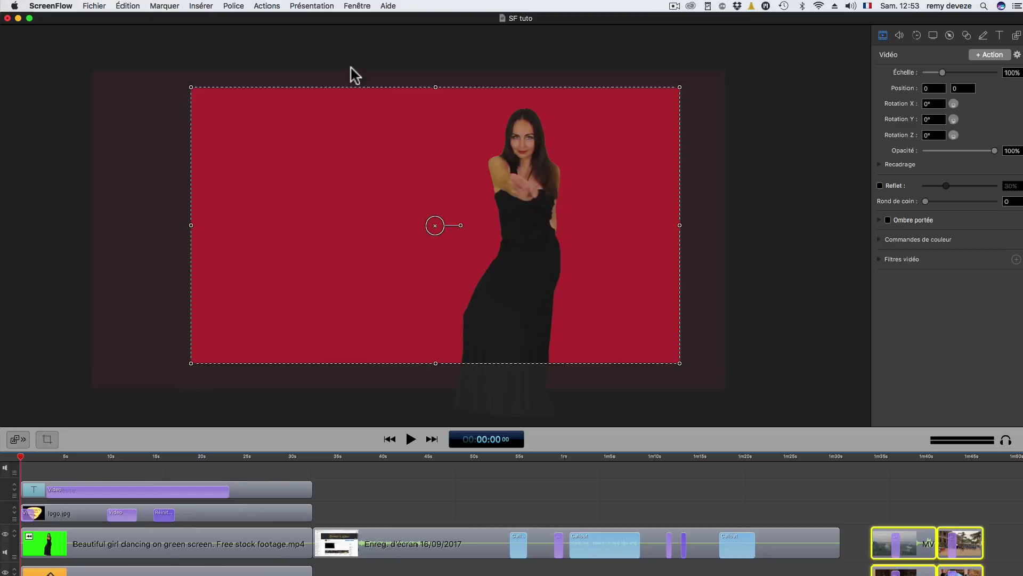
key("End")
key("Home")
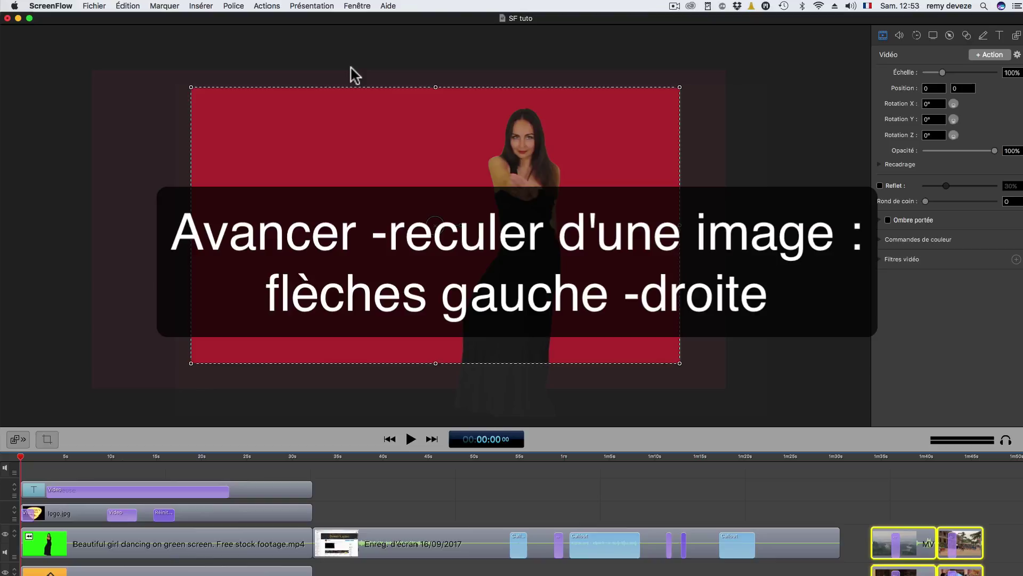
Step: Advance the playhead frame by frame from the project start to frame 9
key("Right")
key("Right")
key("Right")
key("Right")
key("Right")
key("Right")
key("Right")
key("Right")
key("Right")
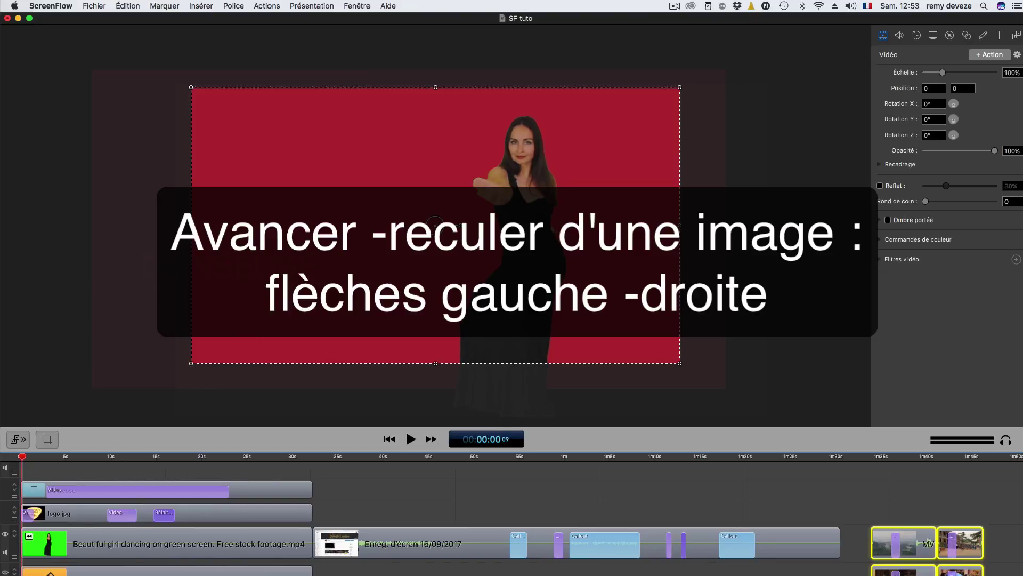
Step: Enlarge the timeline scale and advance the playhead frame by frame to frame 18
key("super+equal")
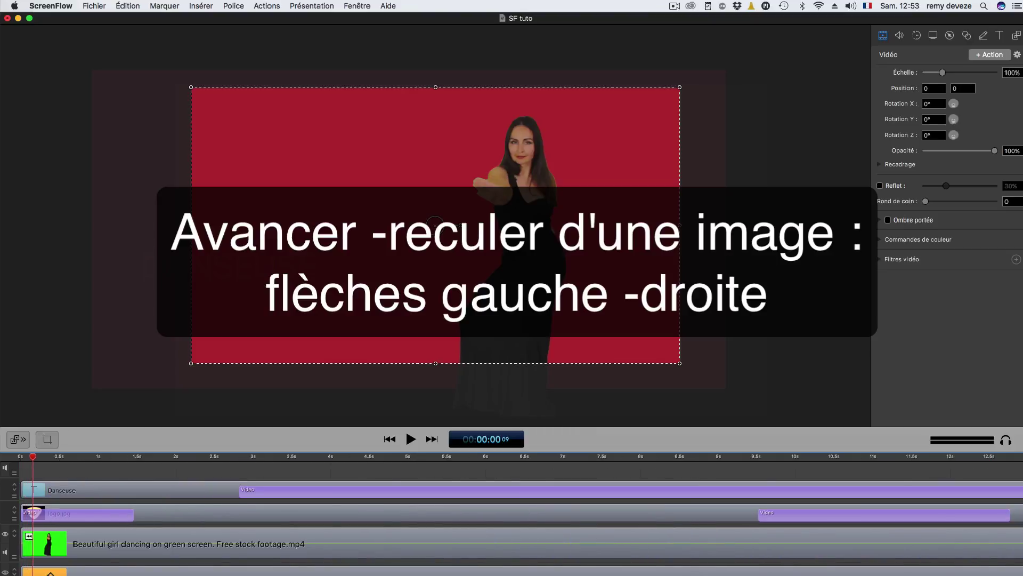
key("Right")
key("Right")
key("Right")
key("Right")
key("Right")
key("Right")
key("Right")
key("Right")
key("Right")
key("Right")
key("Right")
key("Right")
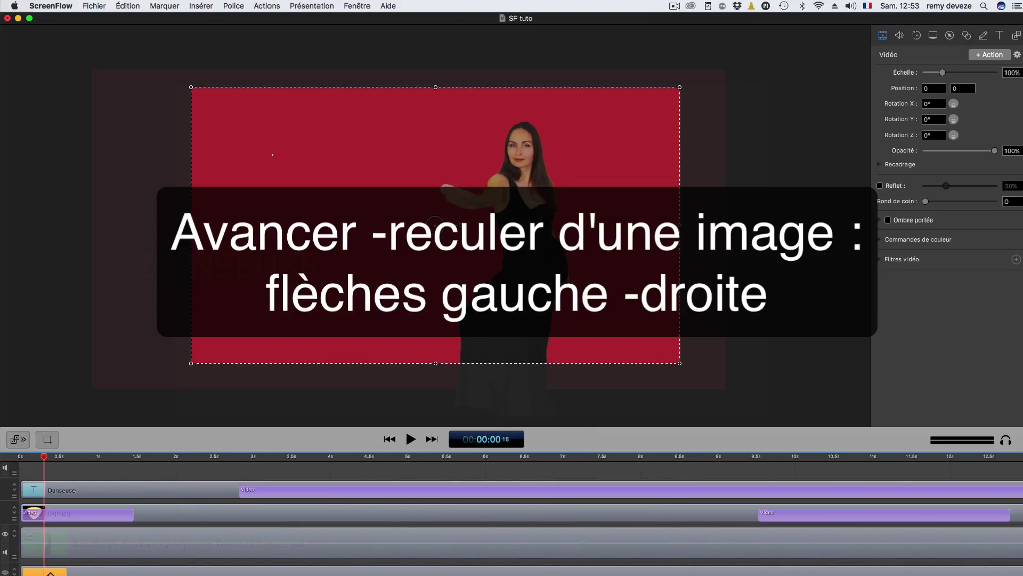
Step: Move the playhead back frame by frame to frame 9
key("Left")
key("Left")
key("Left")
key("Left")
key("Left")
key("Left")
key("Left")
key("Left")
key("Left")
key("Left")
key("Left")
key("Left")
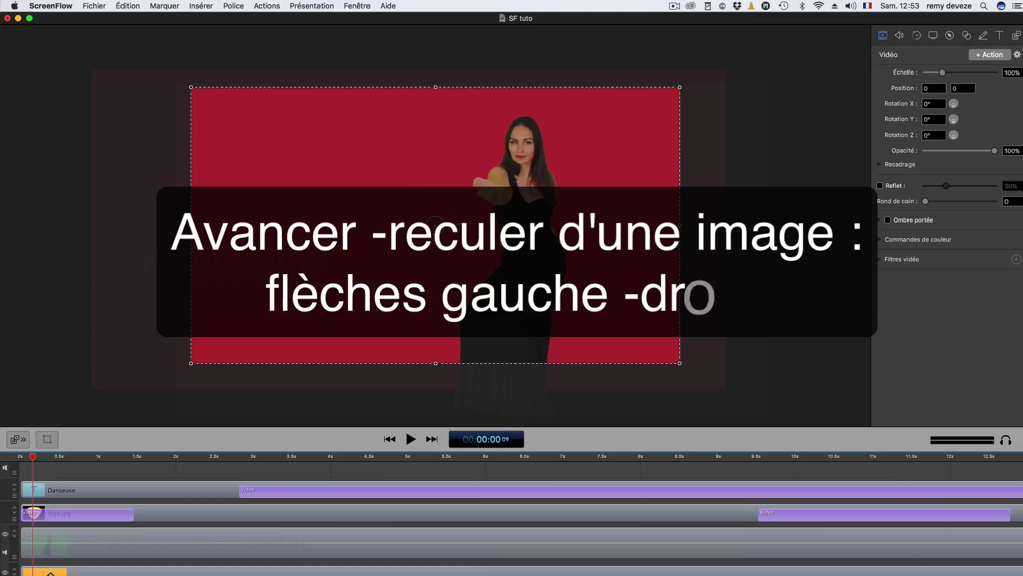
Step: Show the Marquer commands for in and out points
left_click(155, 6)
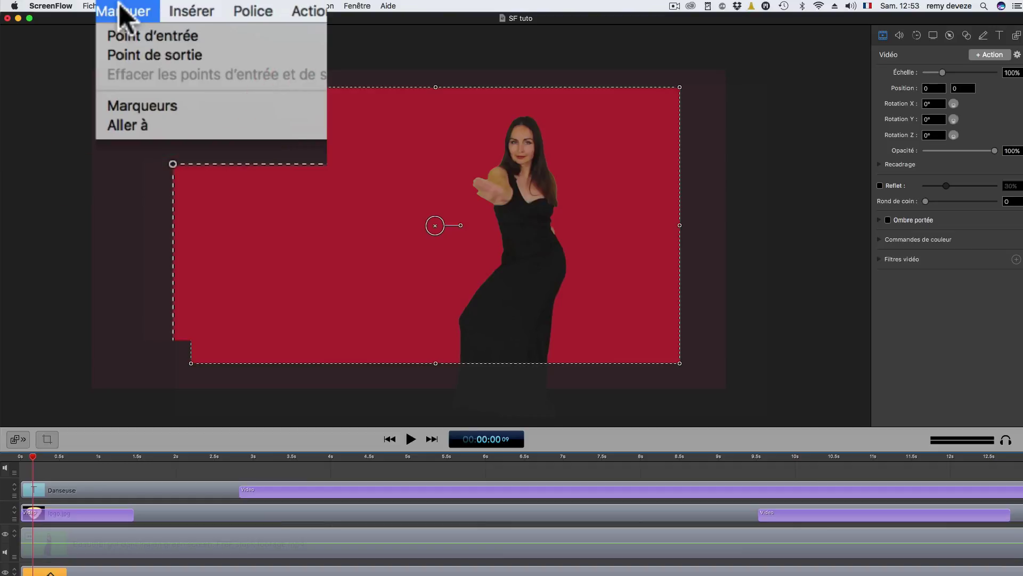